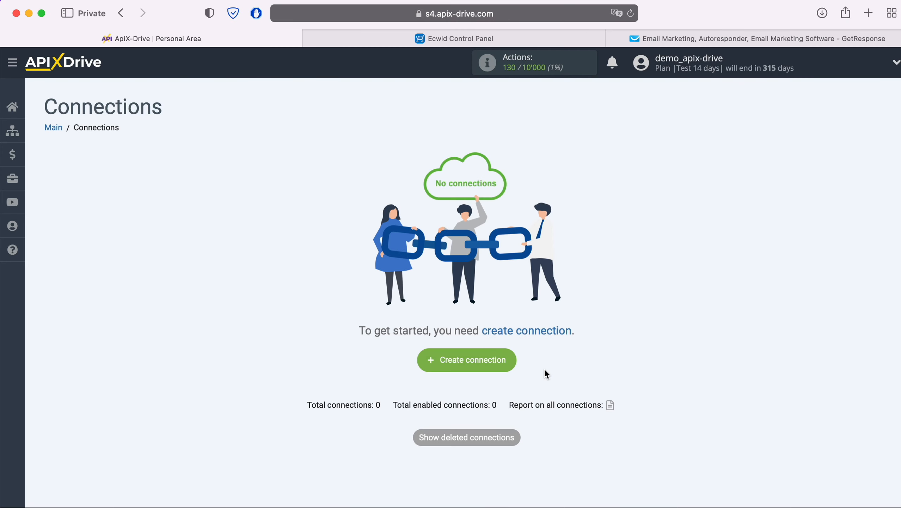
Step: Create a new connection, New connection 7, to reach its data source settings
left_click(511, 362)
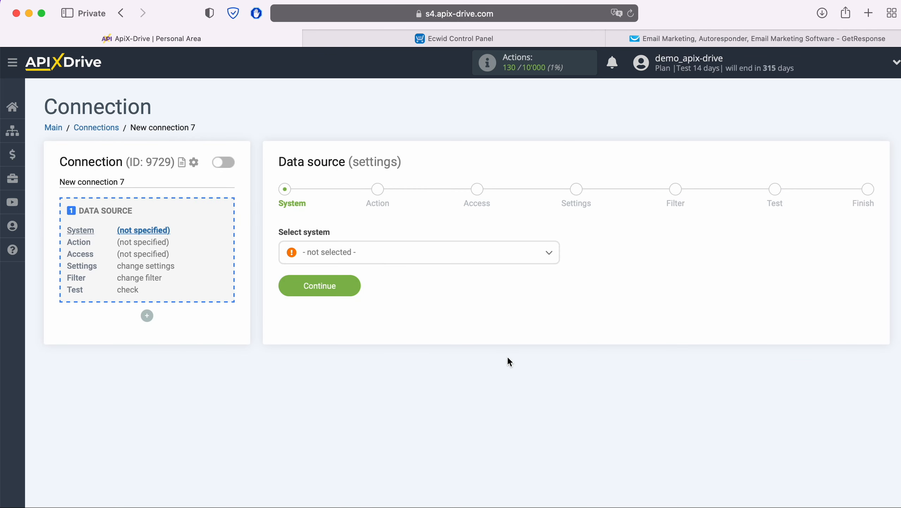
Step: Choose Ecwid as the data source system
left_click(425, 263)
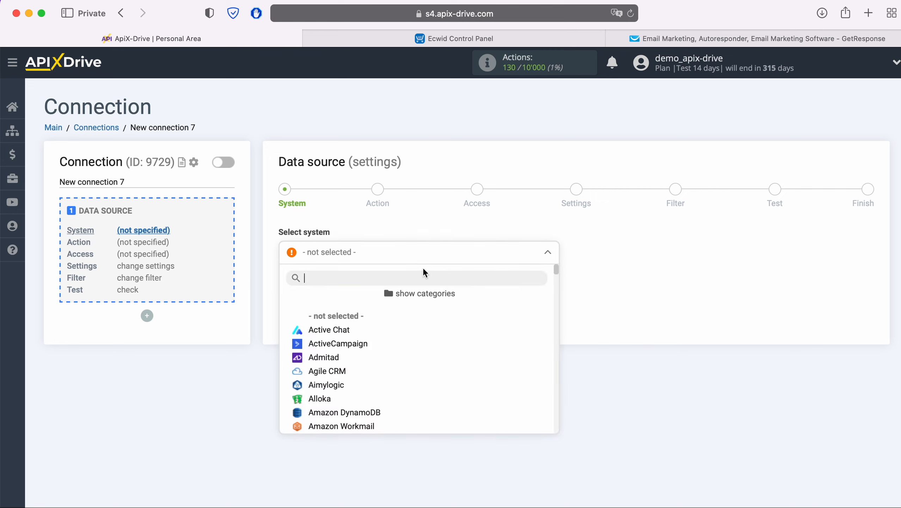
scroll(458, 364, "down", 10)
scroll(459, 364, "down", 10)
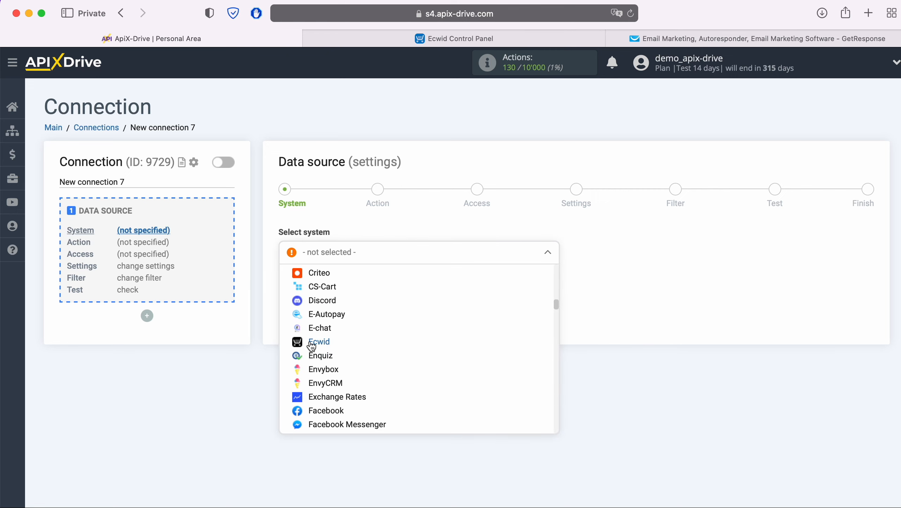
left_click(322, 342)
left_click(349, 290)
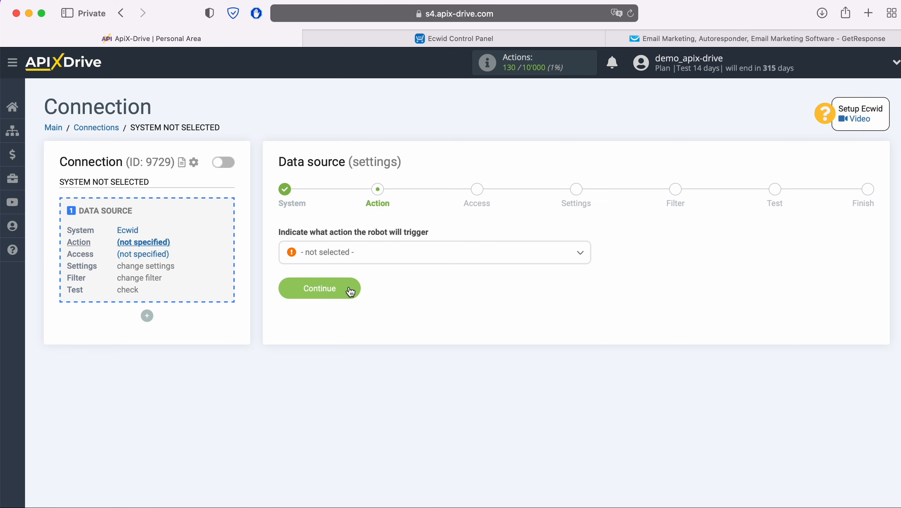
Step: Select Get ORDERS (new) as the Ecwid trigger action
left_click(434, 258)
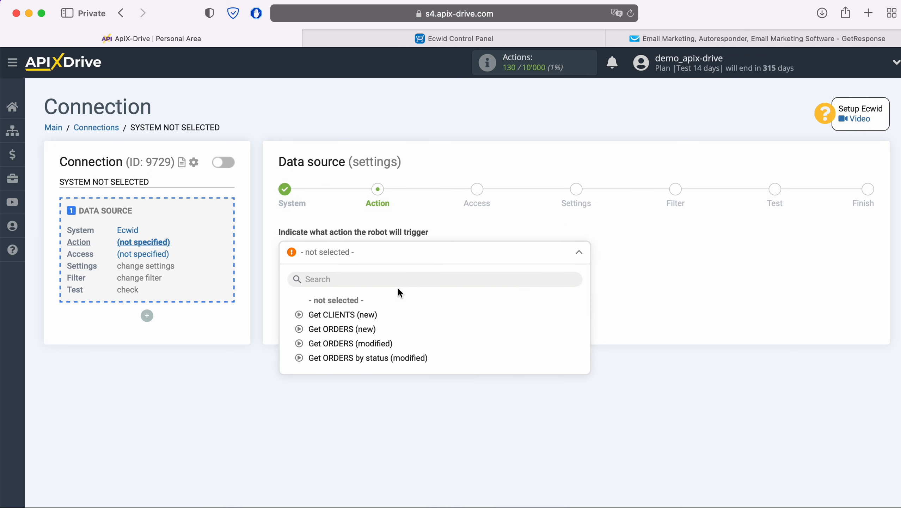
left_click(366, 329)
left_click(350, 289)
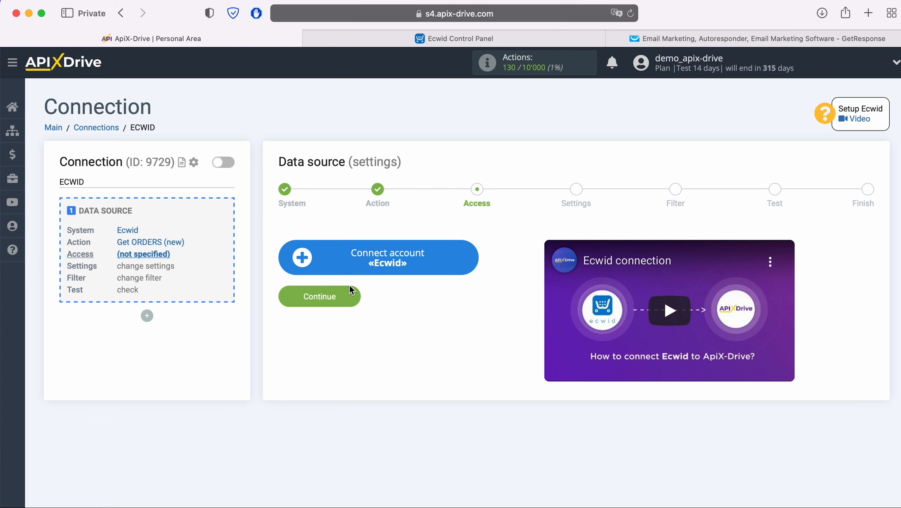
Step: Connect the Ecwid store account by signing in with its email and password
left_click(469, 256)
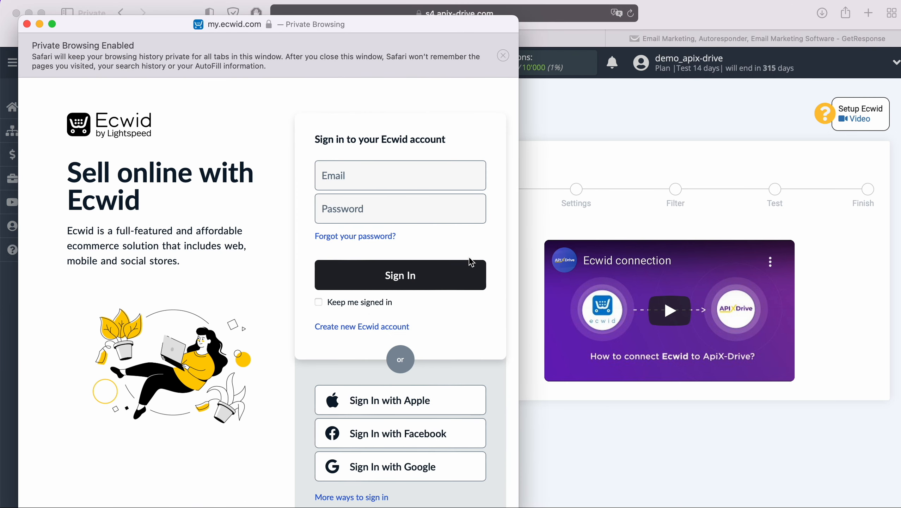
left_click(365, 183)
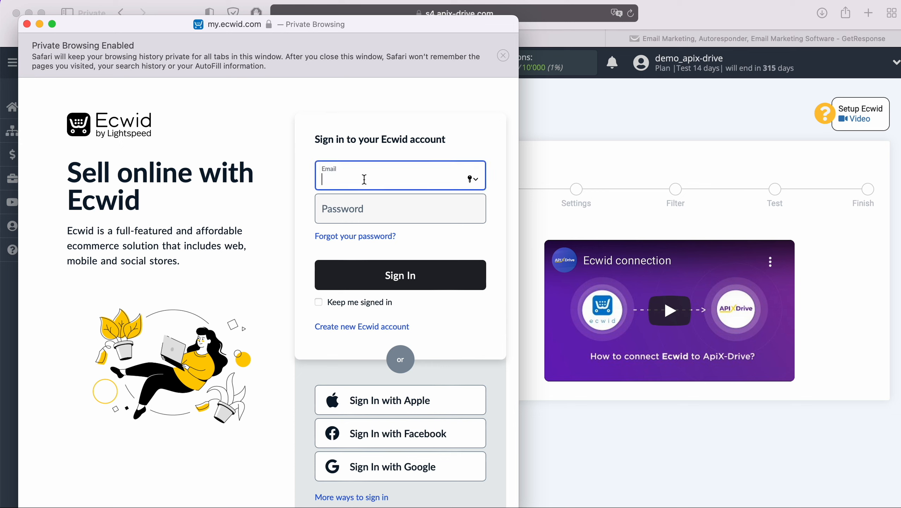
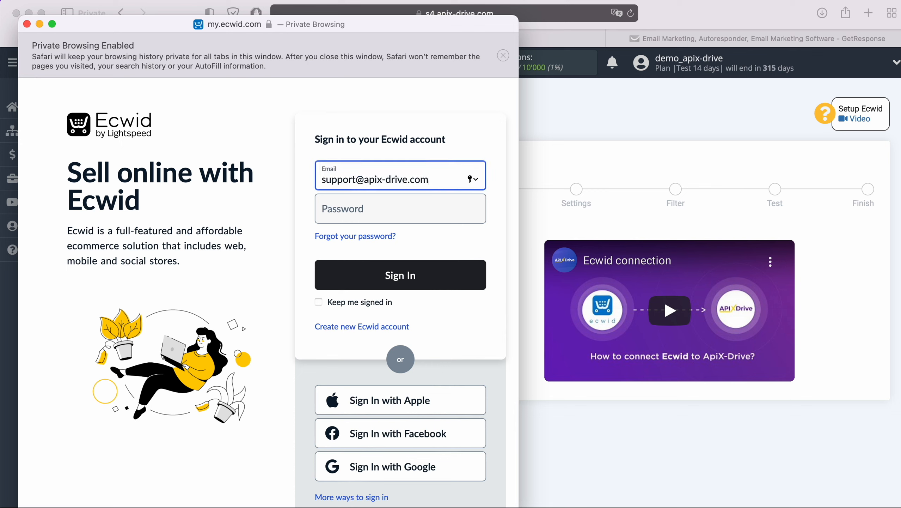
left_click(361, 208)
type("••••••••••")
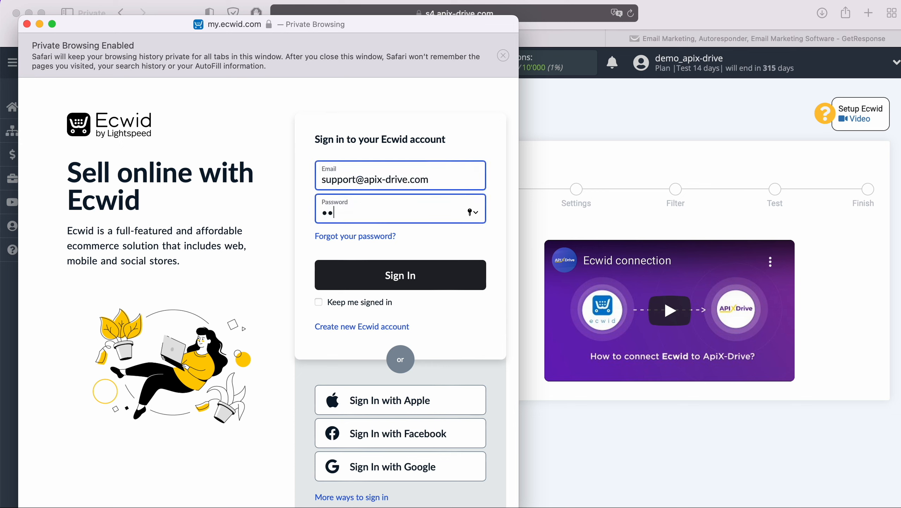
type("•••")
left_click(433, 274)
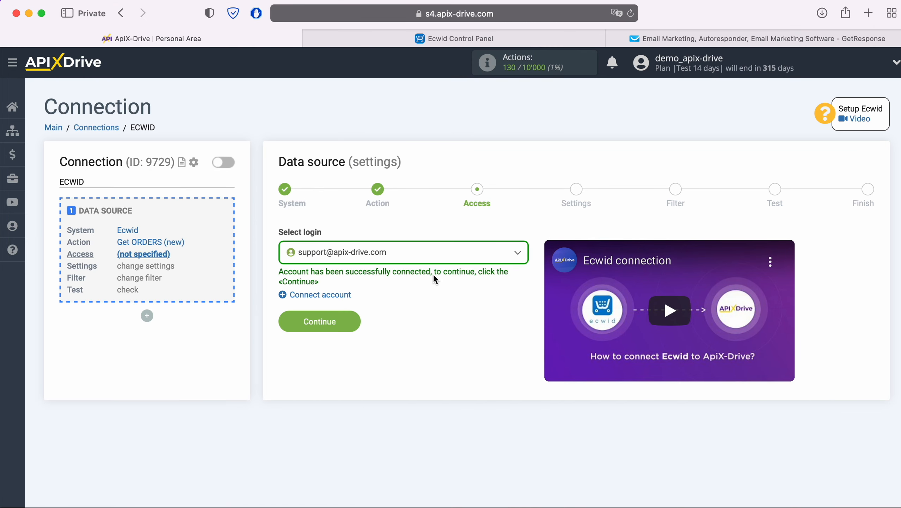
Step: Select the connected Ecwid login and pass the Settings and Filter steps to load test data
left_click(412, 255)
left_click(378, 331)
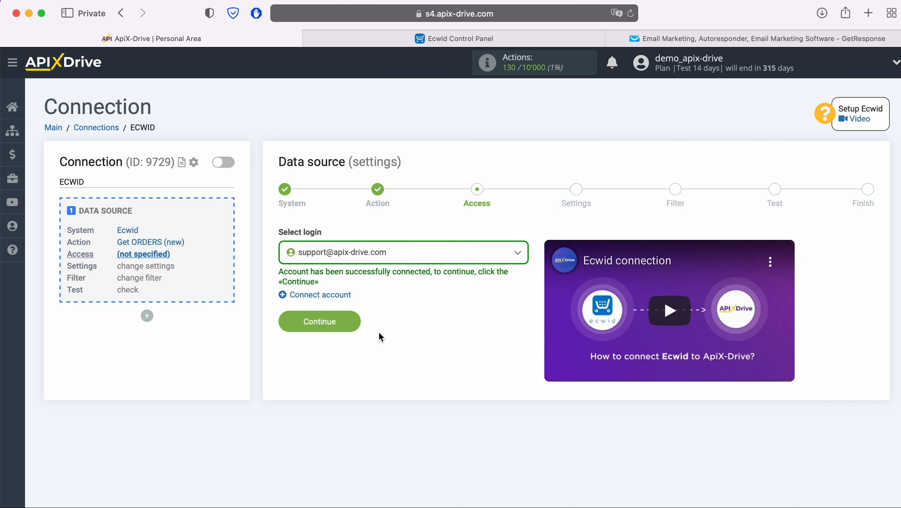
left_click(356, 322)
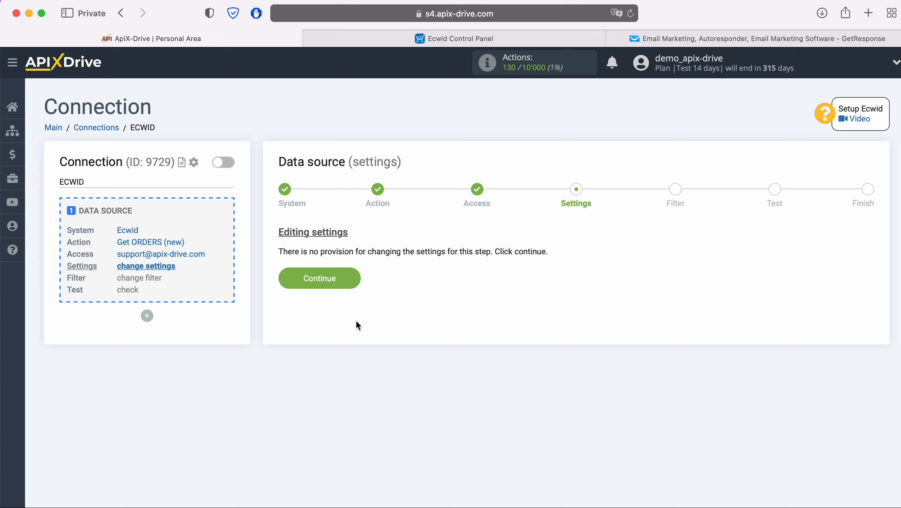
left_click(356, 277)
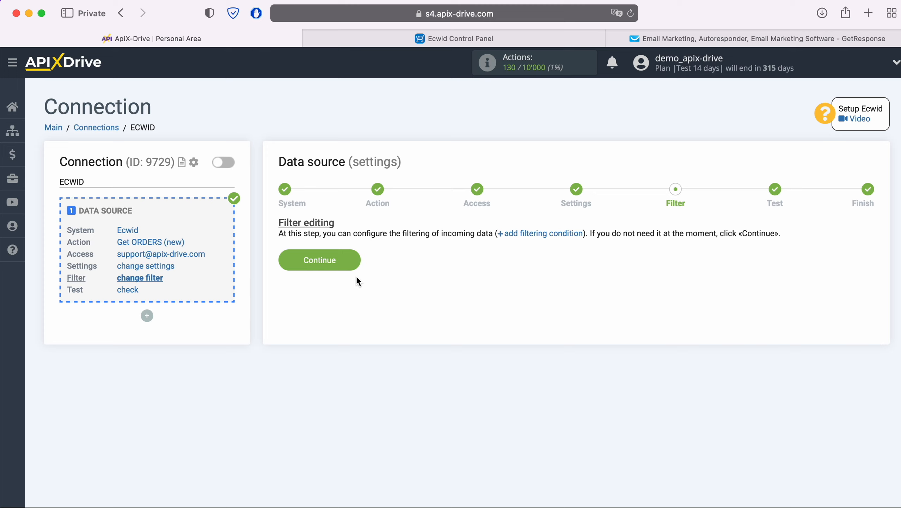
left_click(354, 257)
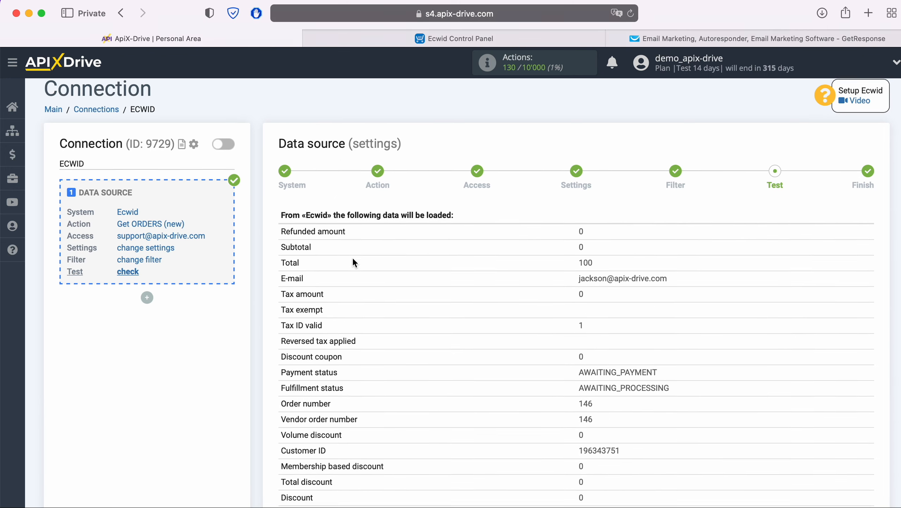
Step: Review the sample Ecwid order totalling 100, complete the source, and start the destination setup
scroll(353, 262, "down", 10)
scroll(353, 262, "down", 8)
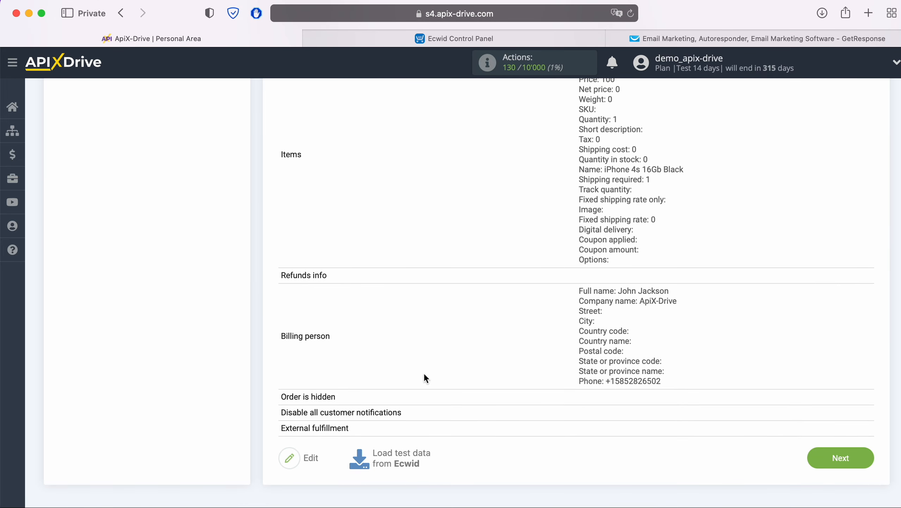
left_click(861, 460)
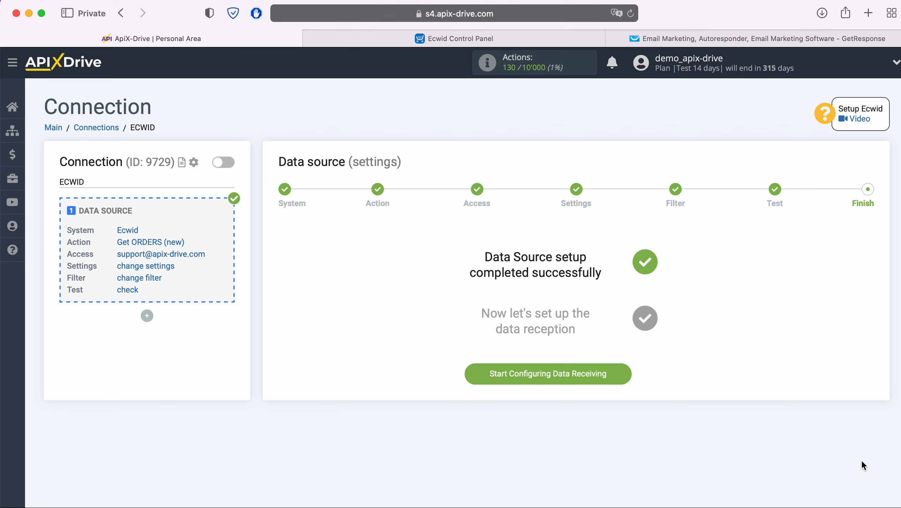
left_click(627, 376)
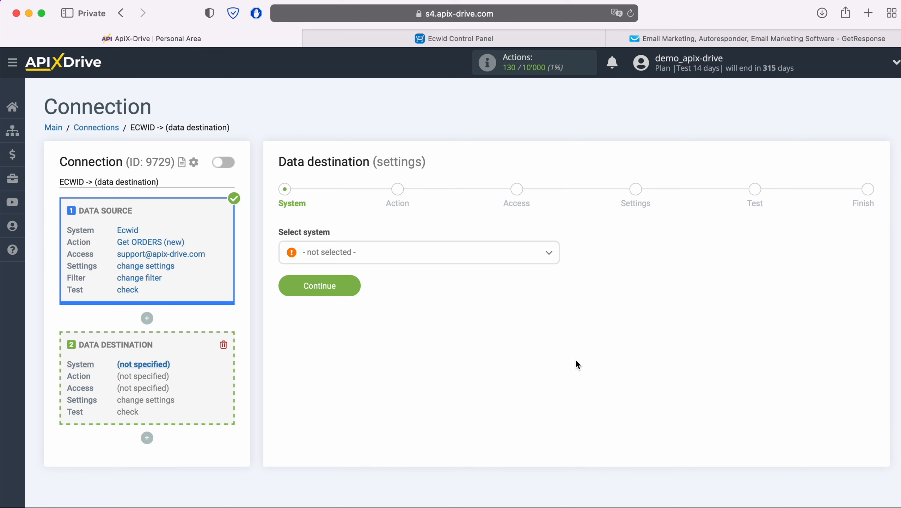
Step: Choose GetResponse as the data destination system
left_click(403, 263)
scroll(458, 373, "down", 5)
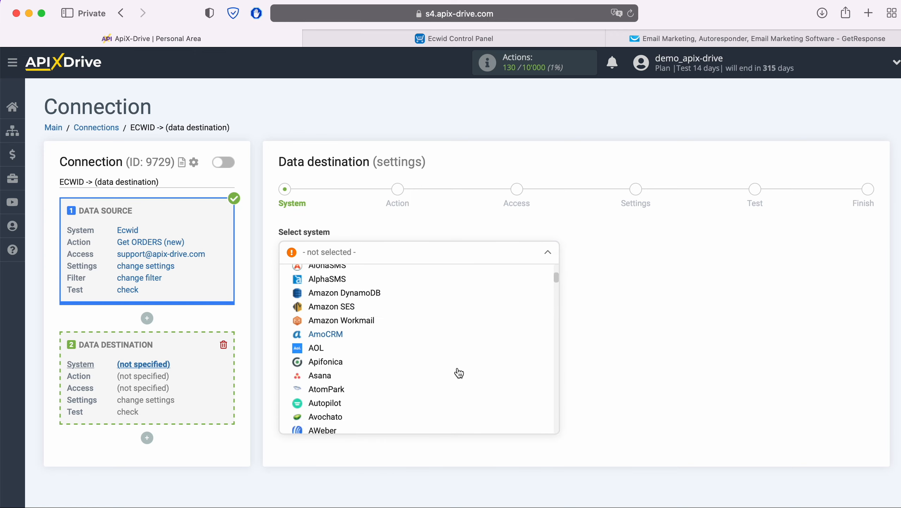
scroll(458, 372, "down", 10)
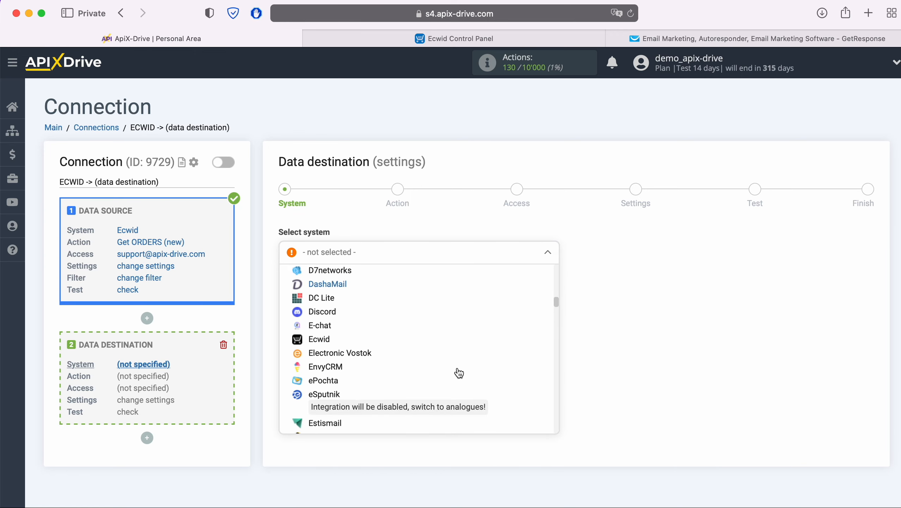
scroll(459, 372, "down", 5)
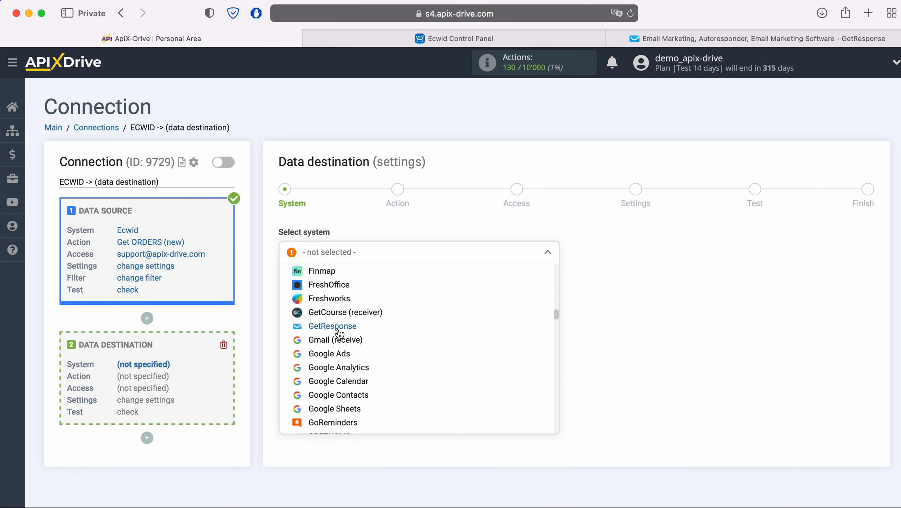
left_click(339, 323)
left_click(355, 288)
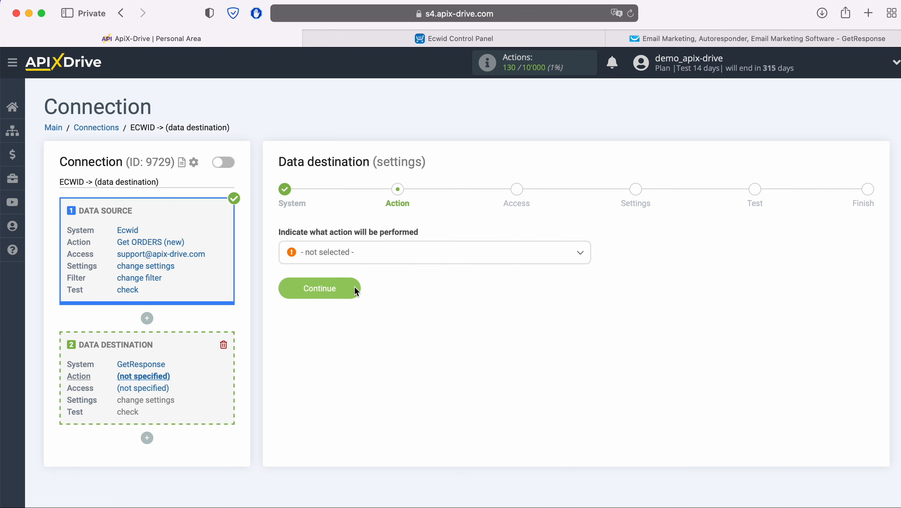
Step: Select Add CONTACT as the GetResponse action
left_click(392, 253)
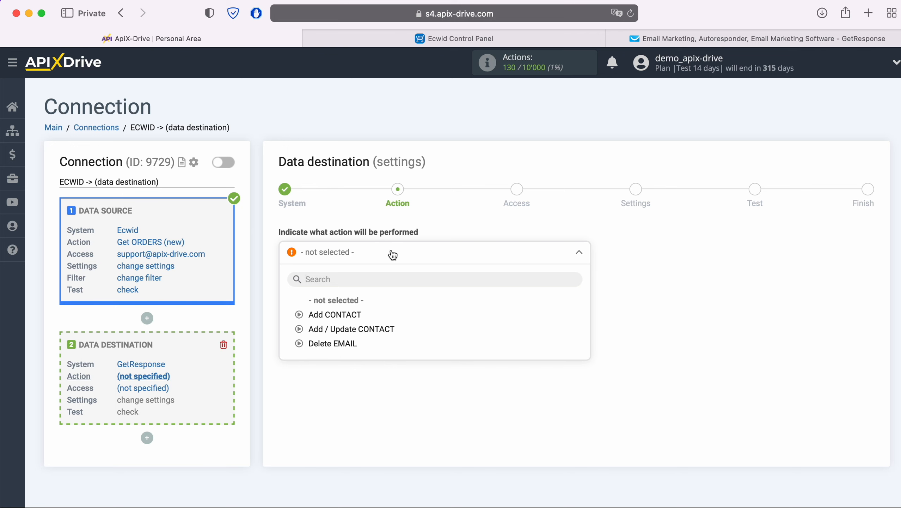
left_click(355, 314)
left_click(353, 287)
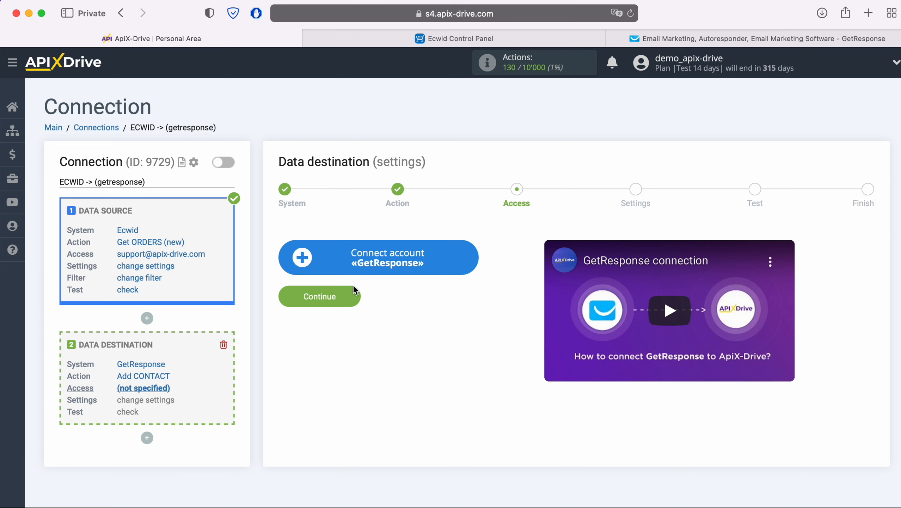
left_click(472, 254)
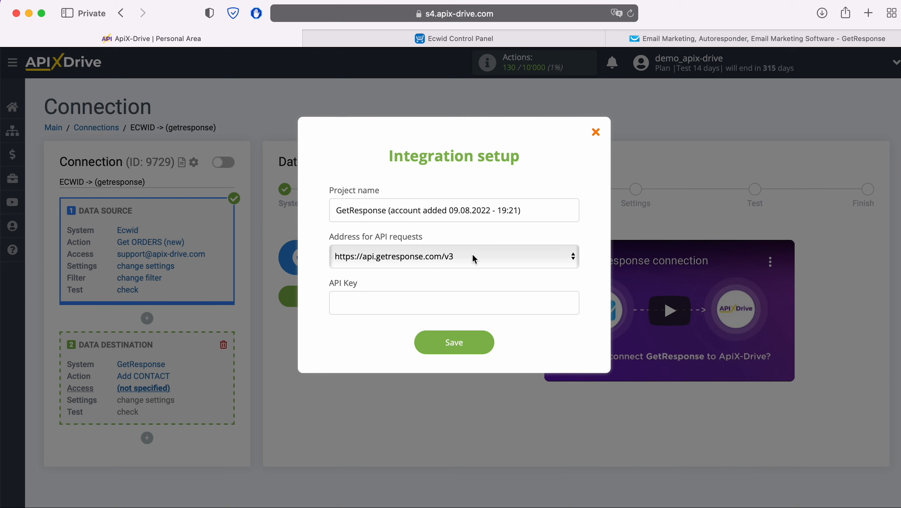
left_click(472, 257)
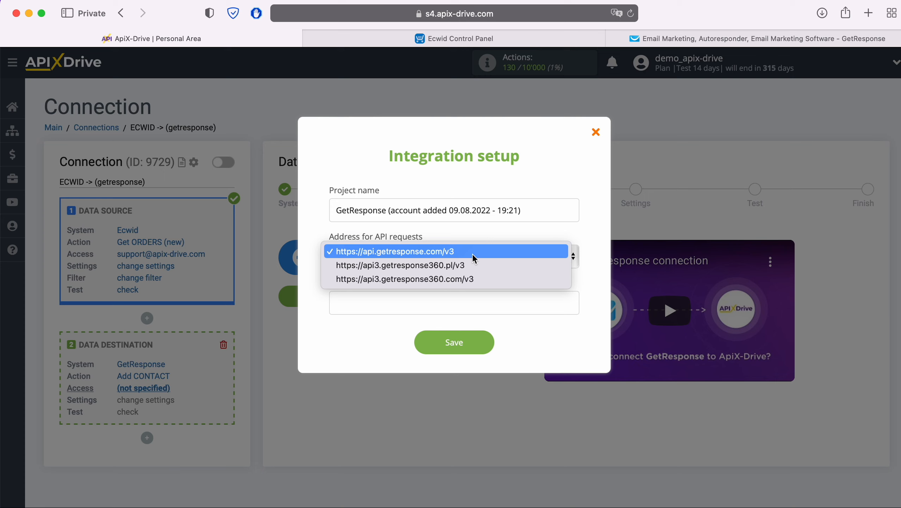
left_click(472, 253)
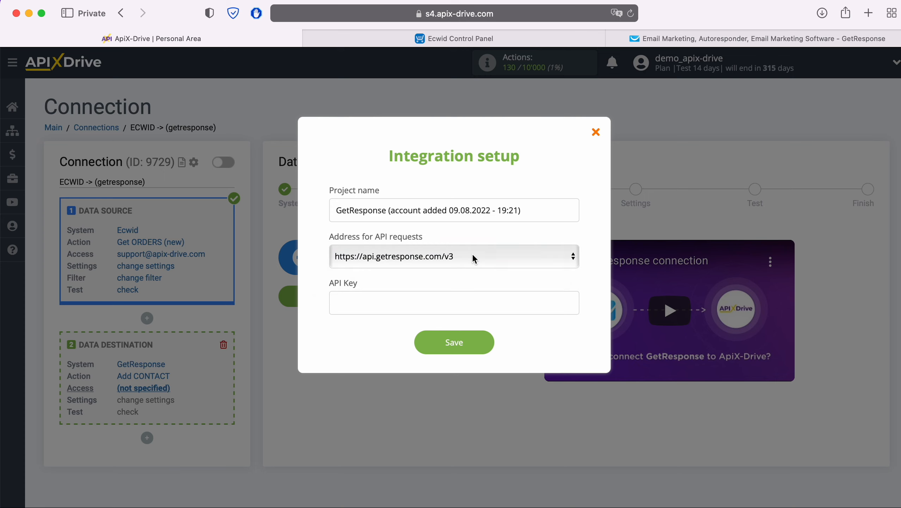
left_click(361, 298)
left_click(703, 41)
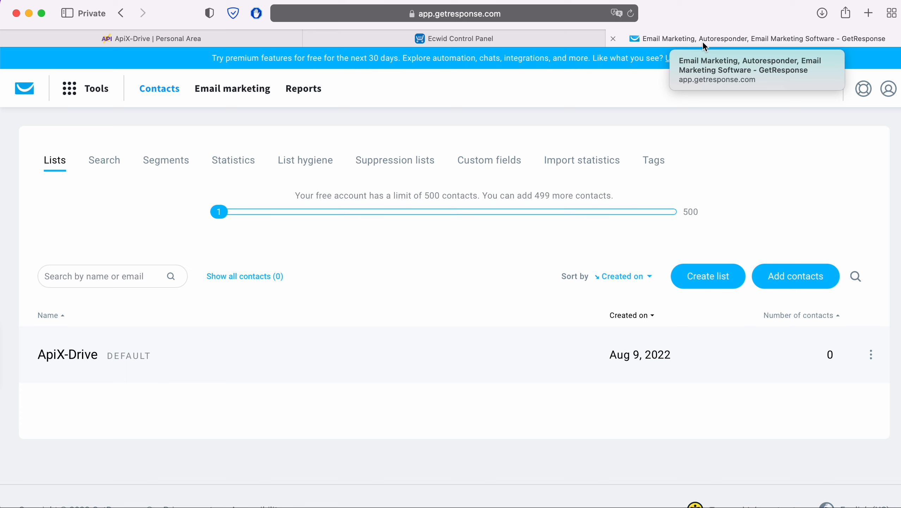
Step: Generate a GetResponse API key named ApiX-Drive under Integrations and API
left_click(65, 94)
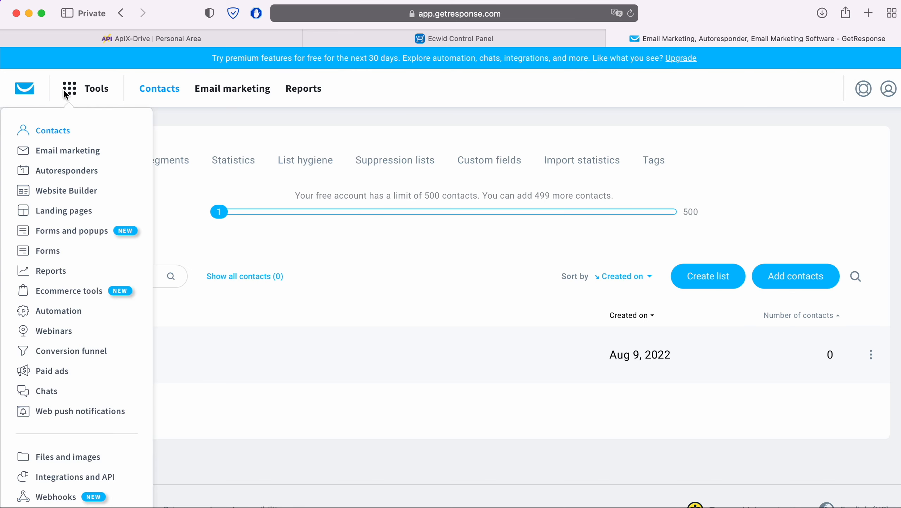
left_click(71, 476)
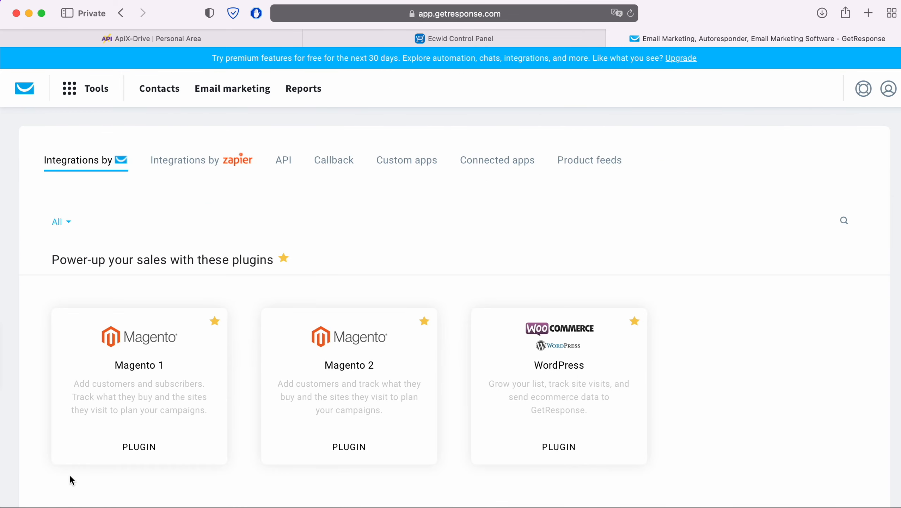
left_click(291, 161)
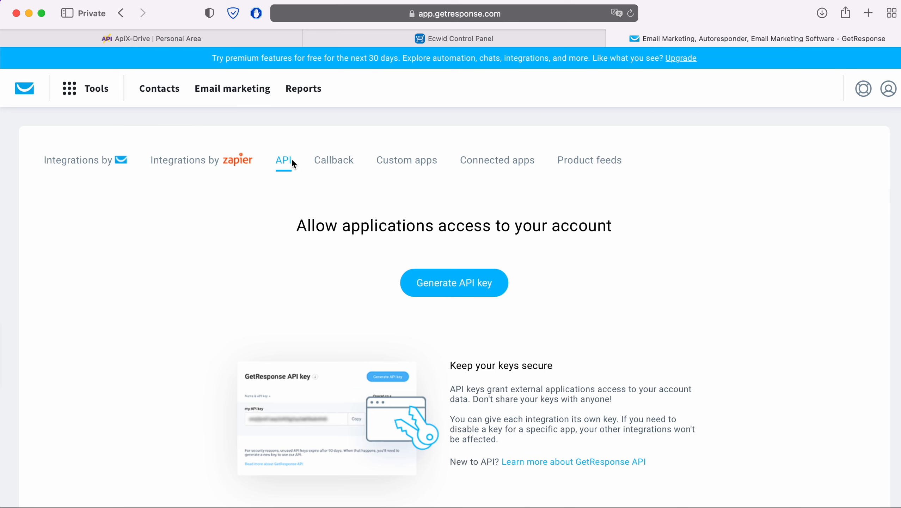
left_click(499, 284)
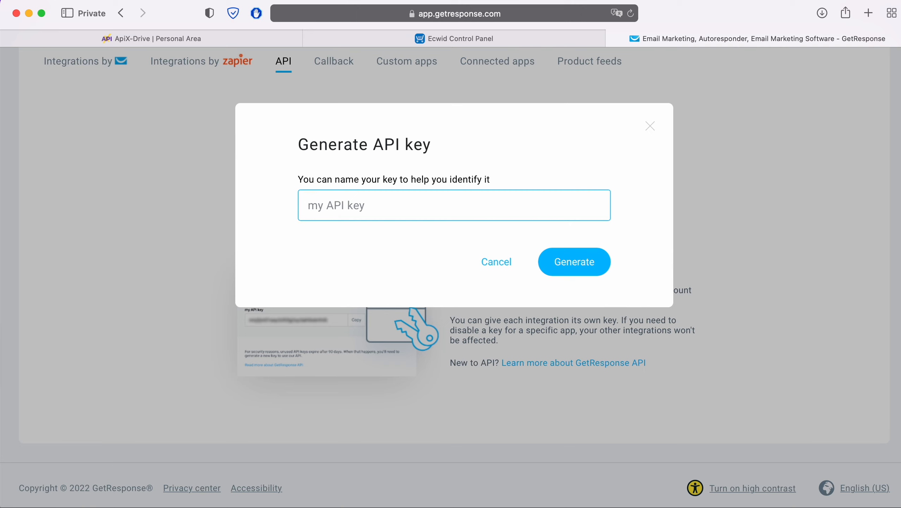
type("ApiX-Drive")
left_click(603, 263)
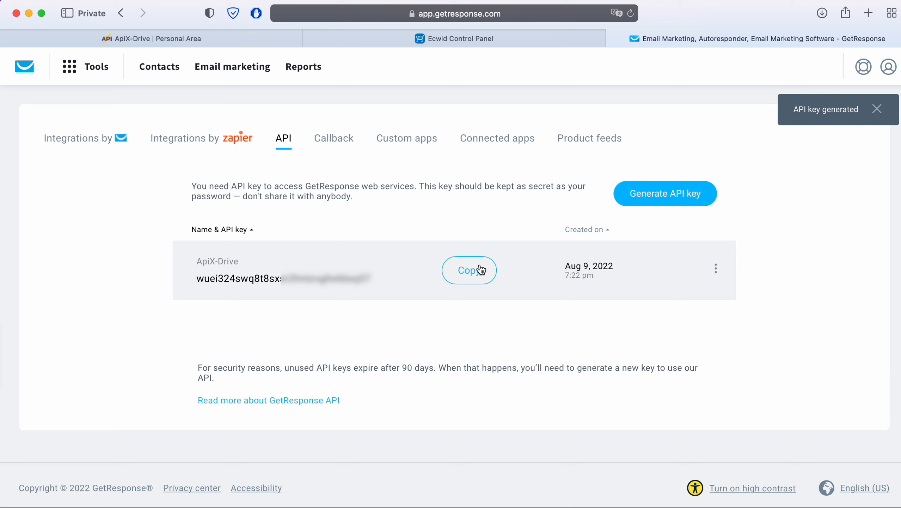
Step: Copy the new API key and return to ApiX-Drive
left_click_drag(376, 281, 196, 281)
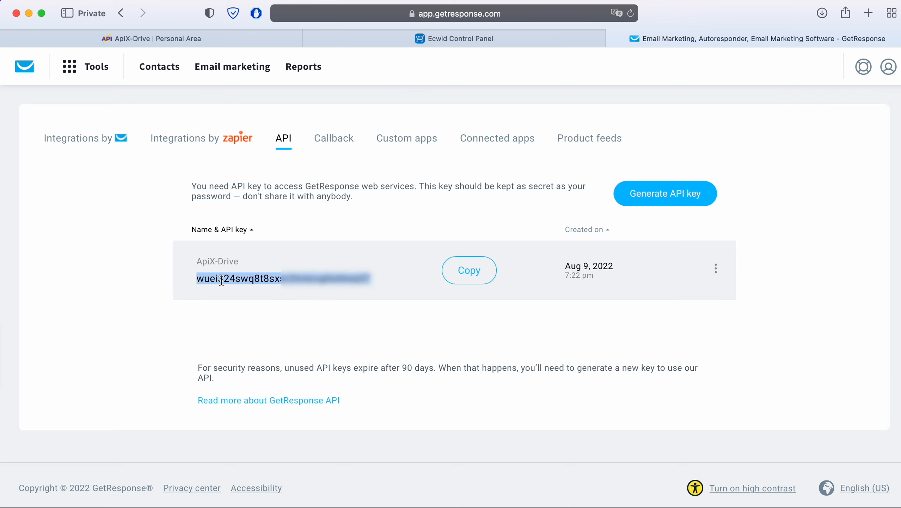
right_click(220, 283)
left_click(249, 338)
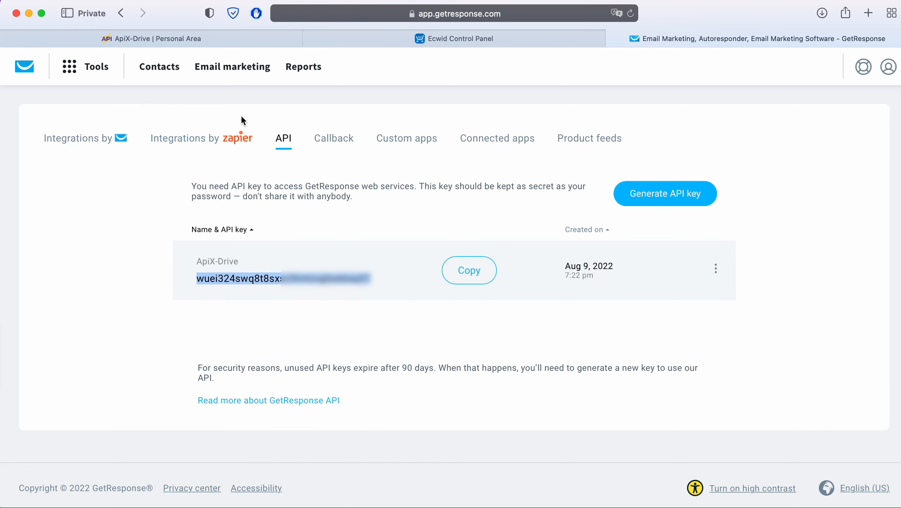
left_click(249, 39)
Step: Paste the GetResponse API key into the API Key field and save the account
right_click(365, 300)
left_click(386, 334)
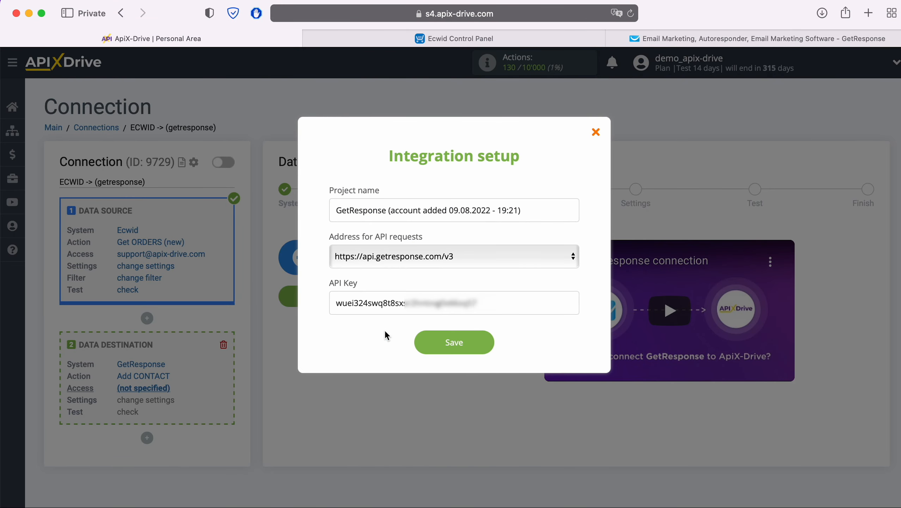
left_click(484, 342)
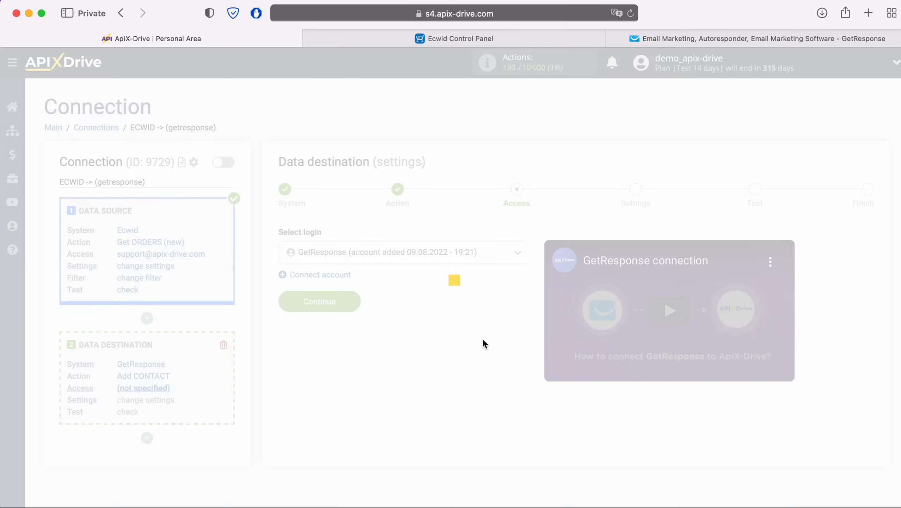
Step: Select the new GetResponse login and continue to the destination settings
left_click(487, 262)
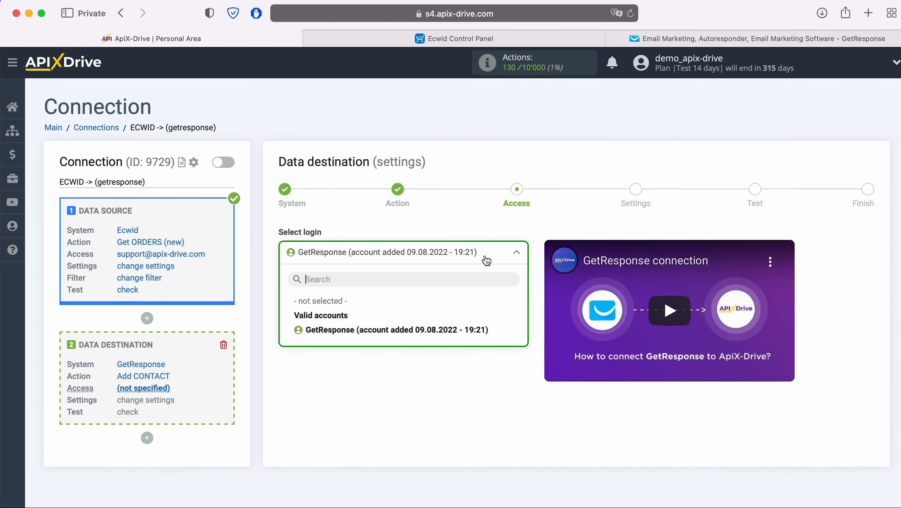
left_click(462, 327)
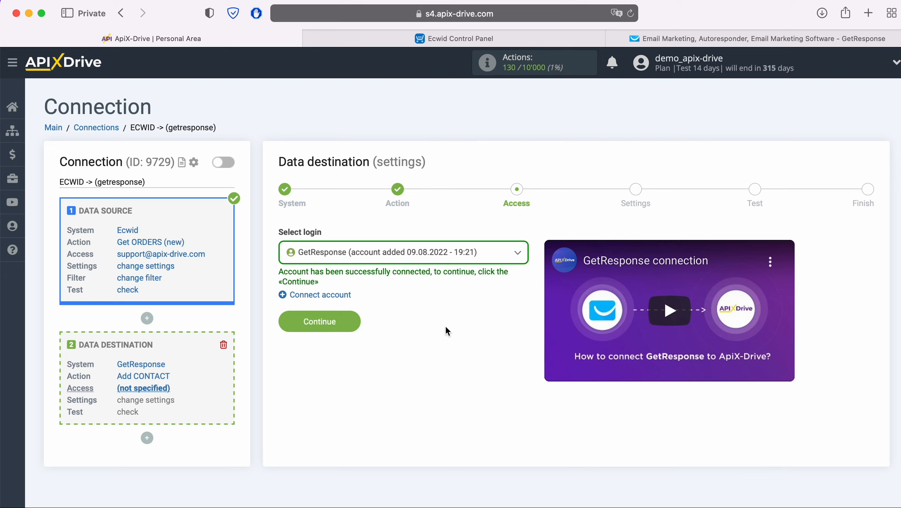
left_click(357, 321)
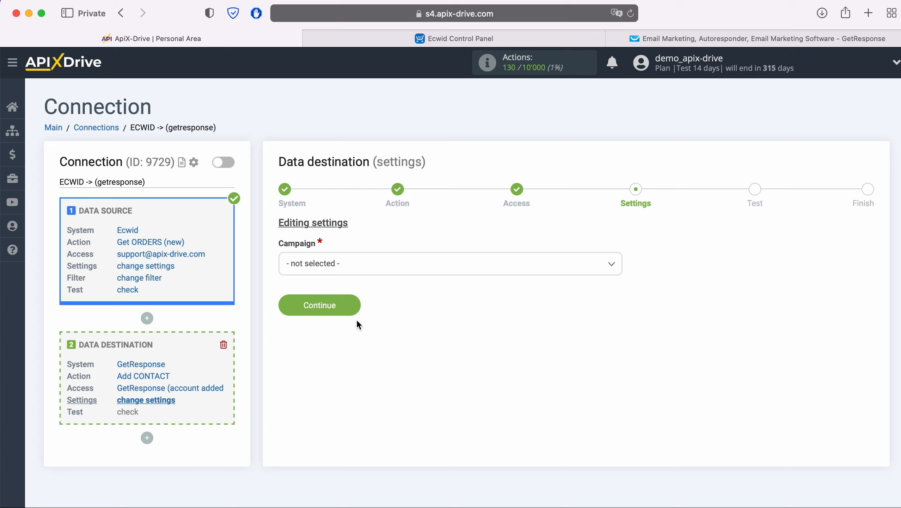
Step: Choose the ApiX-Drive campaign and map Name to the Ecwid Full name variable
left_click(381, 263)
left_click(322, 329)
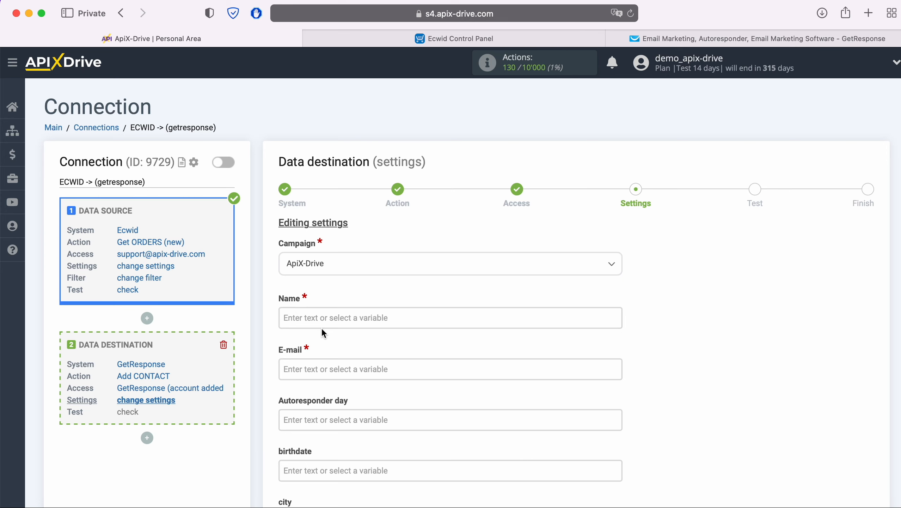
left_click(323, 317)
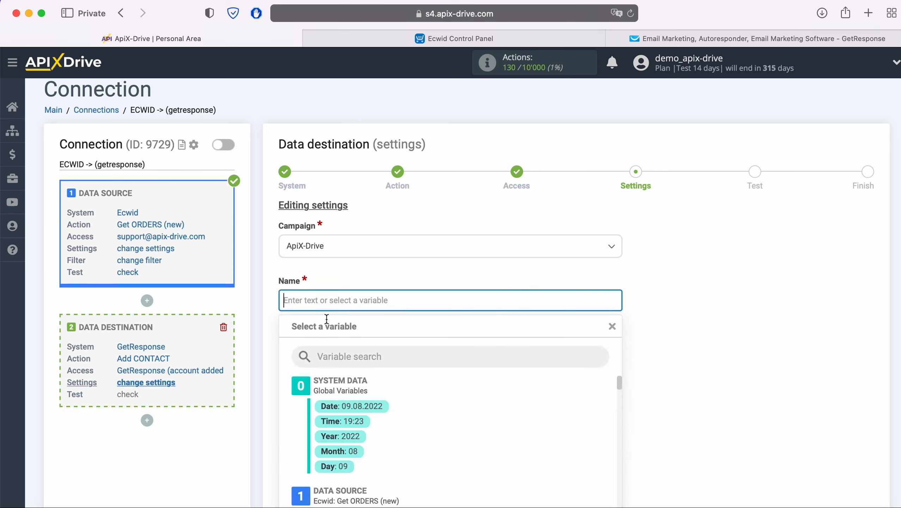
scroll(546, 308, "down", 5)
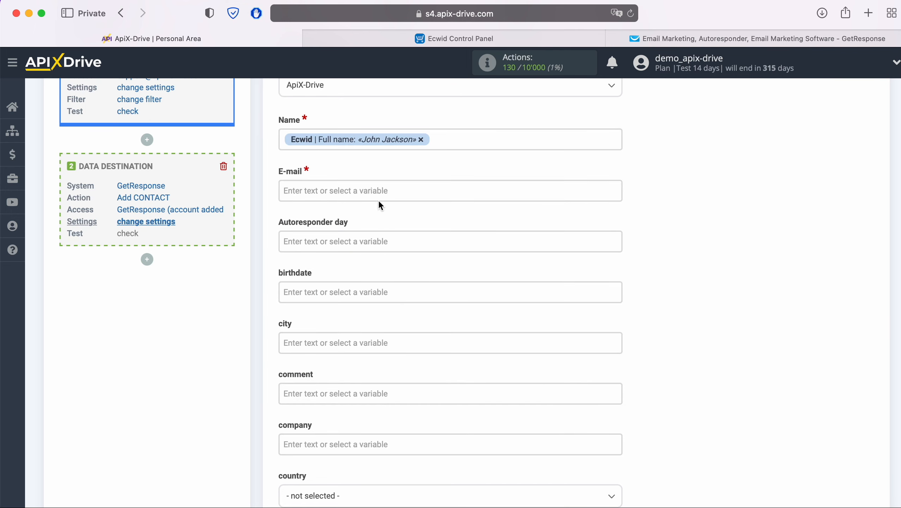
Step: Map the E-mail field to the Ecwid E-mail variable
left_click(379, 200)
scroll(506, 332, "down", 5)
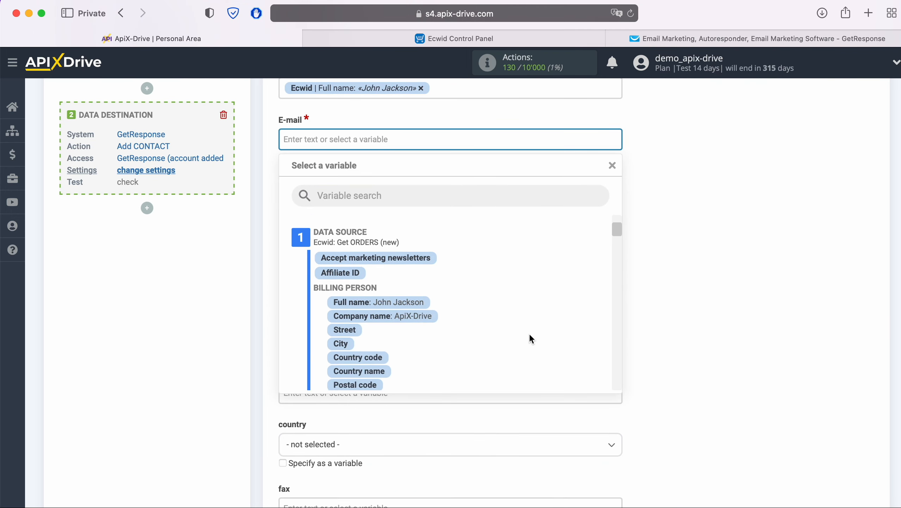
scroll(530, 338, "down", 3)
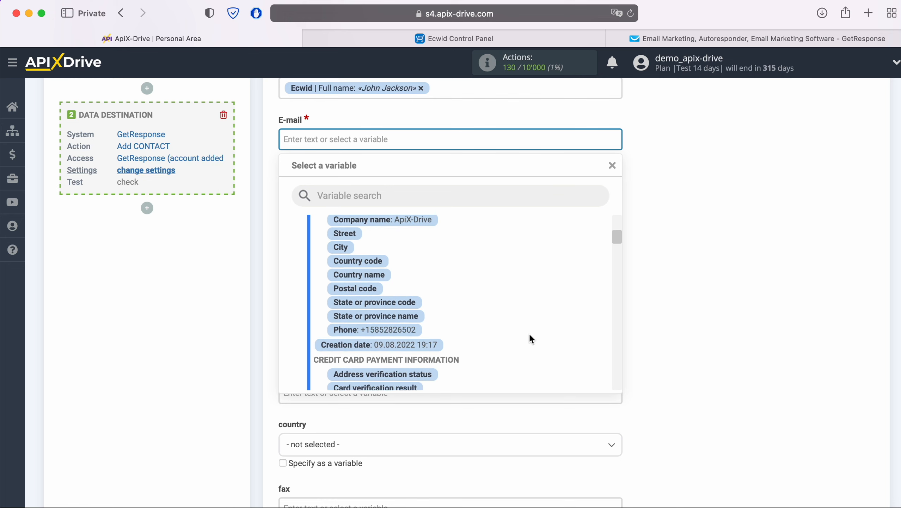
scroll(530, 338, "down", 6)
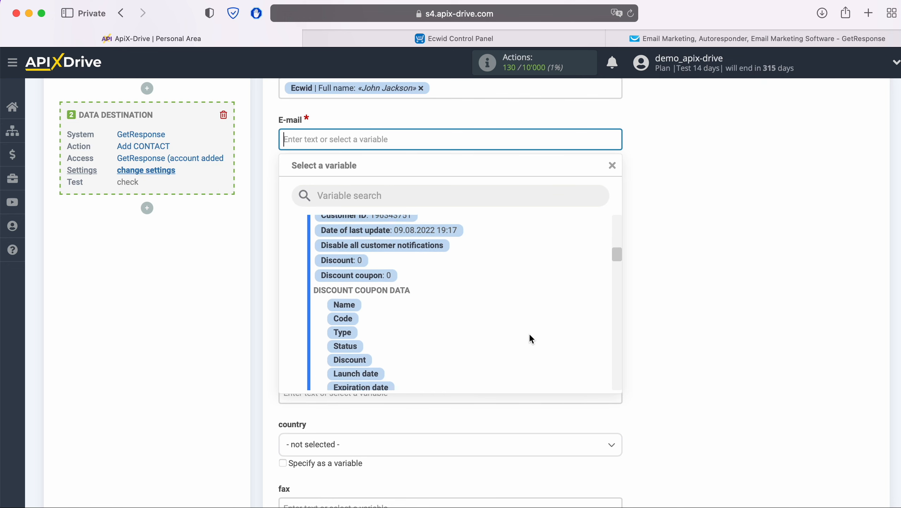
scroll(530, 339, "down", 5)
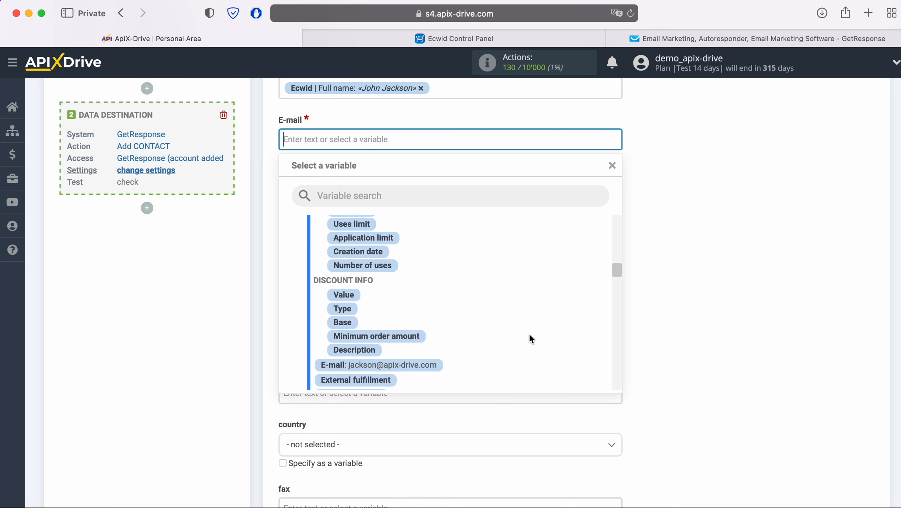
scroll(529, 338, "down", 2)
left_click(430, 311)
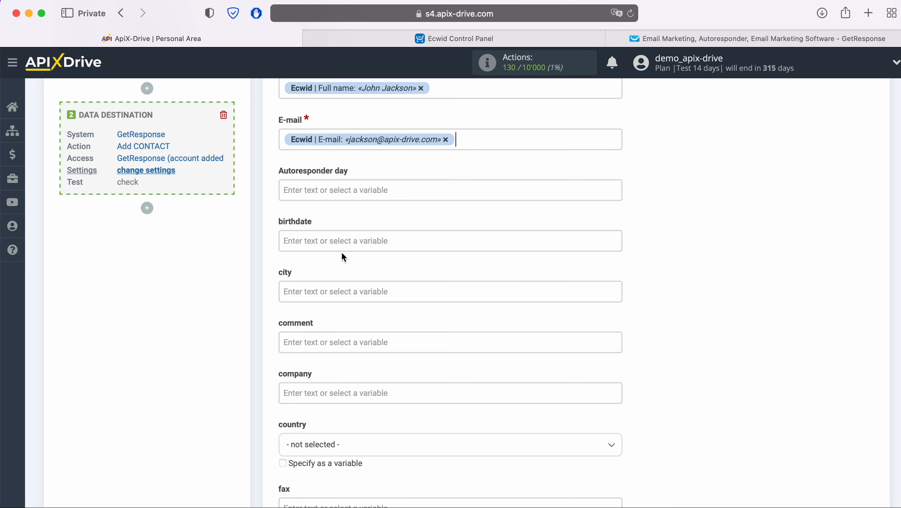
left_click(323, 190)
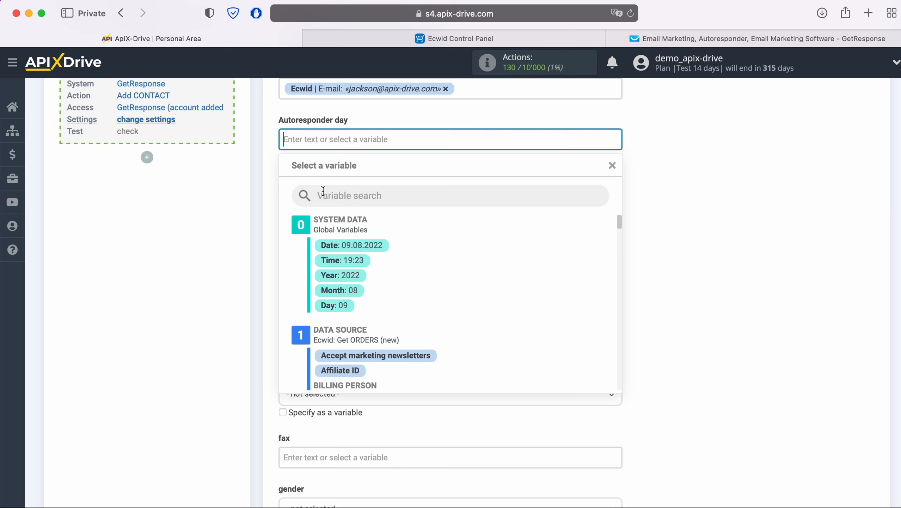
Step: Set autoresponder day to 3 and fill home_phone with the Ecwid billing phone
type("3")
left_click(272, 211)
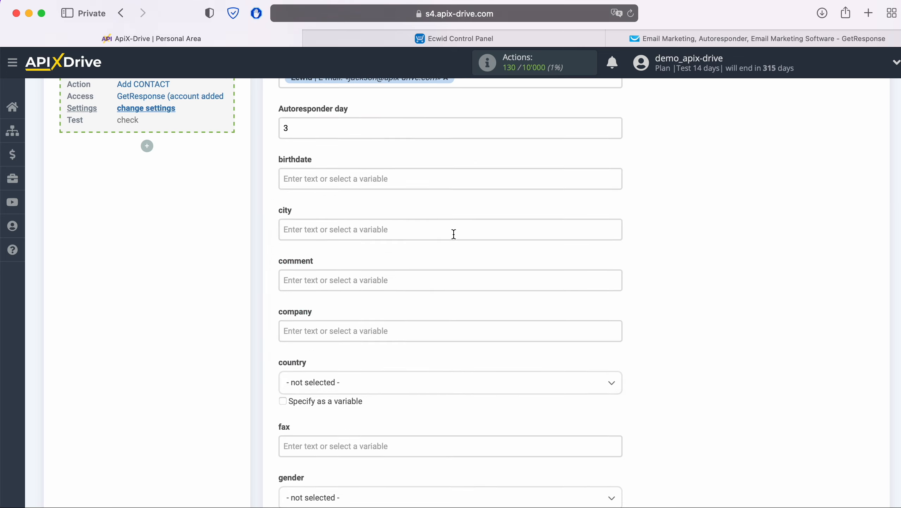
scroll(453, 231, "down", 5)
scroll(454, 235, "down", 4)
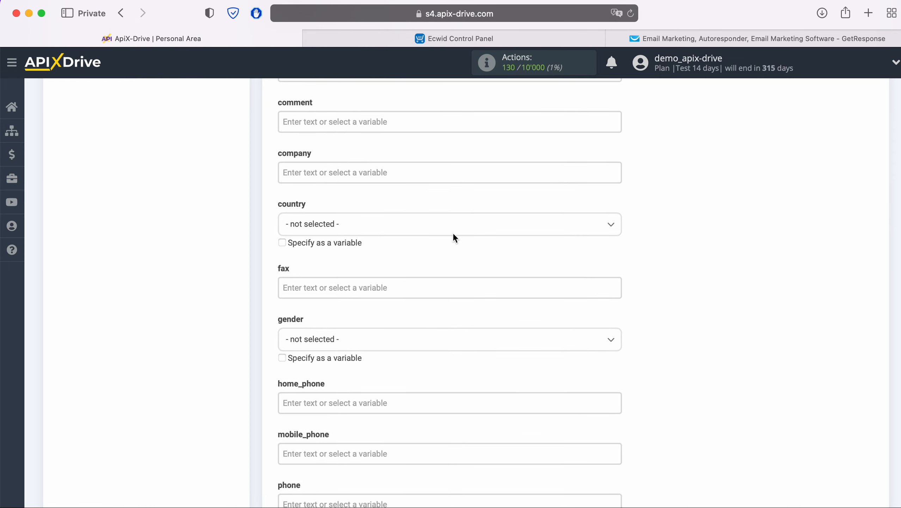
scroll(455, 238, "down", 2)
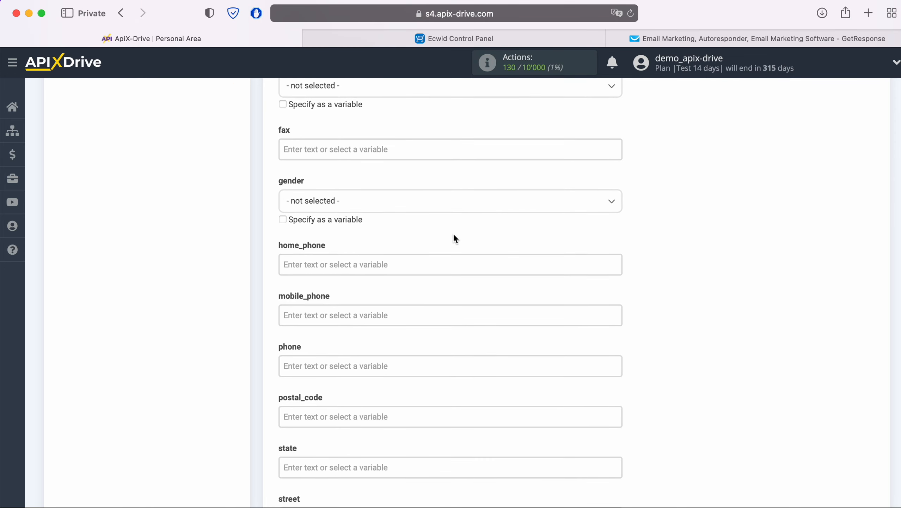
left_click(376, 263)
scroll(519, 262, "down", 6)
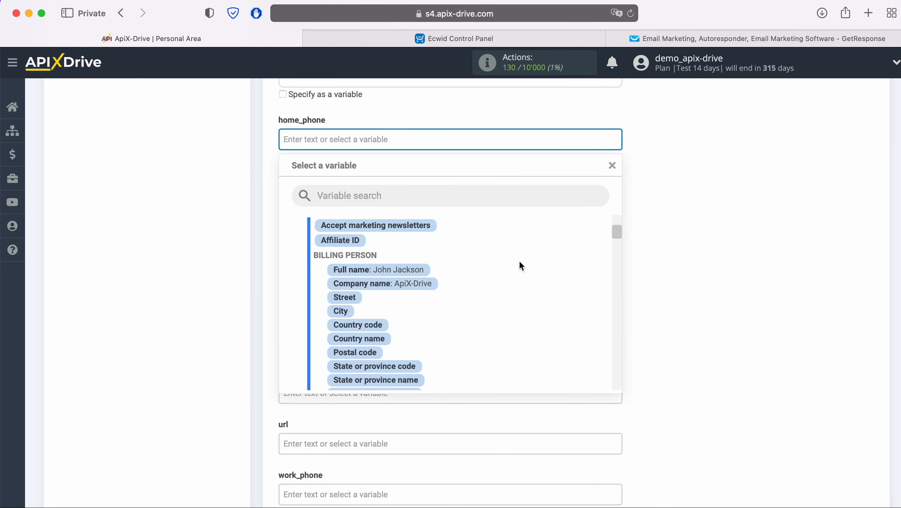
left_click(409, 307)
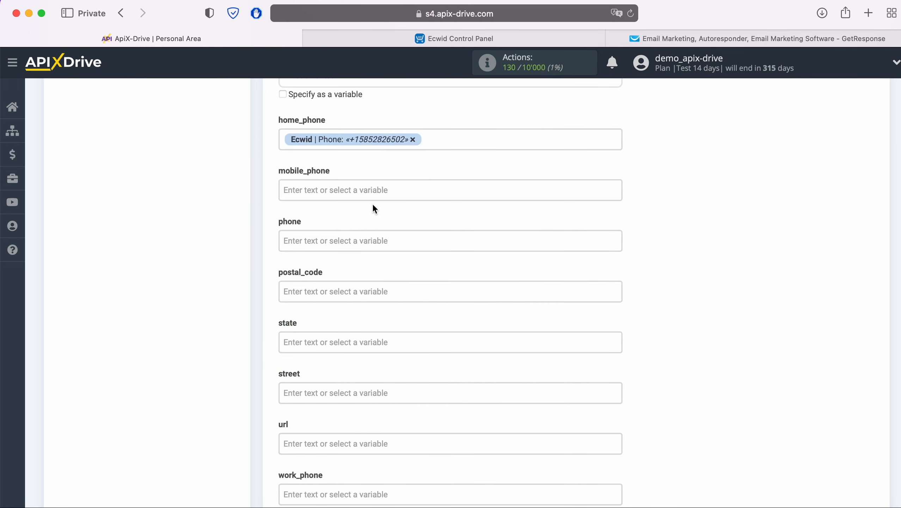
Step: Fill mobile_phone and phone with the Billing Person Phone variable
left_click(373, 190)
scroll(504, 312, "down", 5)
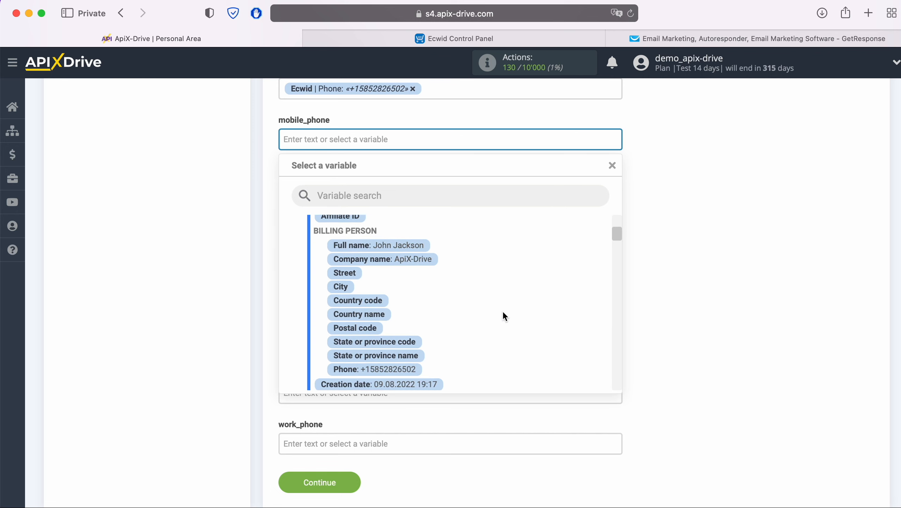
left_click(405, 366)
left_click(367, 190)
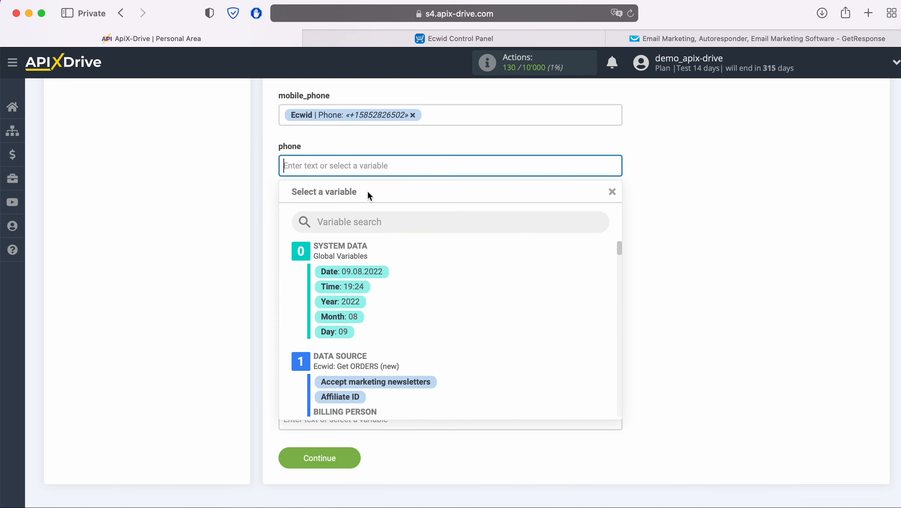
scroll(482, 300, "down", 2)
scroll(483, 300, "down", 5)
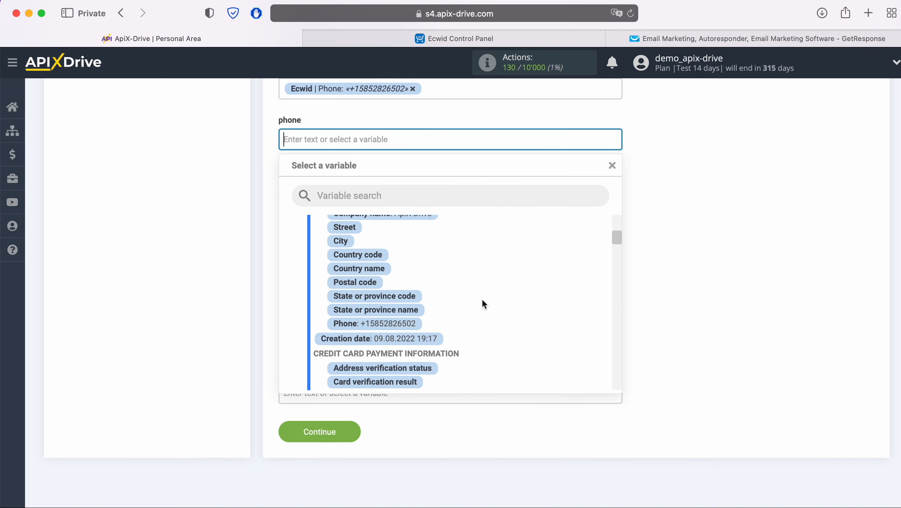
left_click(403, 310)
Step: Fill work_phone with Billing Person Phone and save the field mapping
scroll(403, 313, "down", 2)
left_click(405, 346)
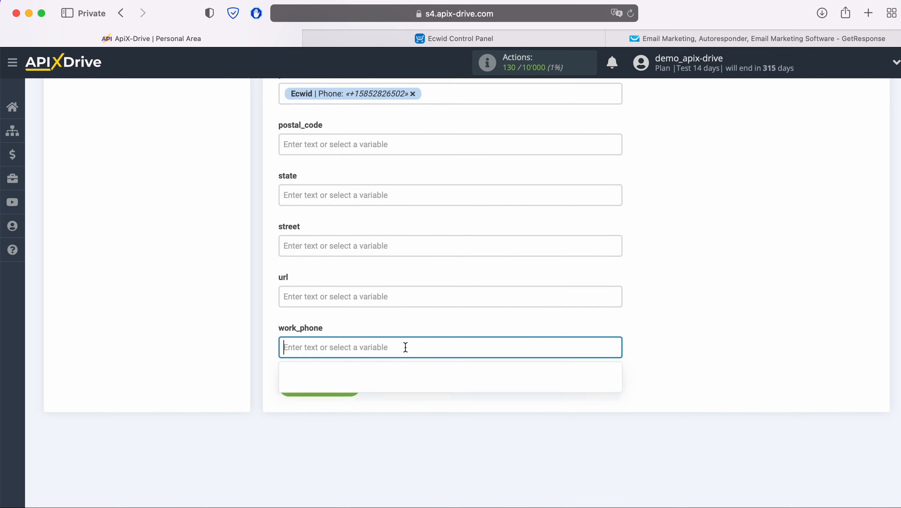
scroll(445, 336, "down", 2)
scroll(458, 326, "down", 6)
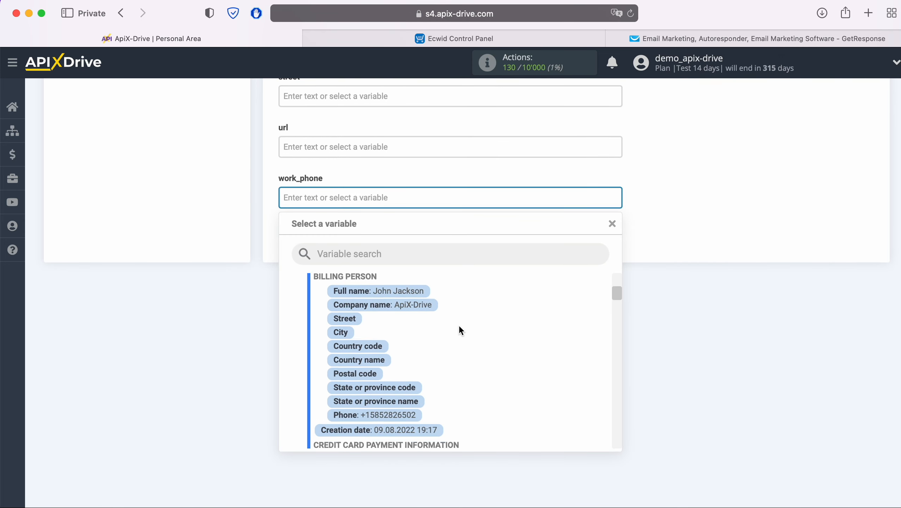
left_click(399, 368)
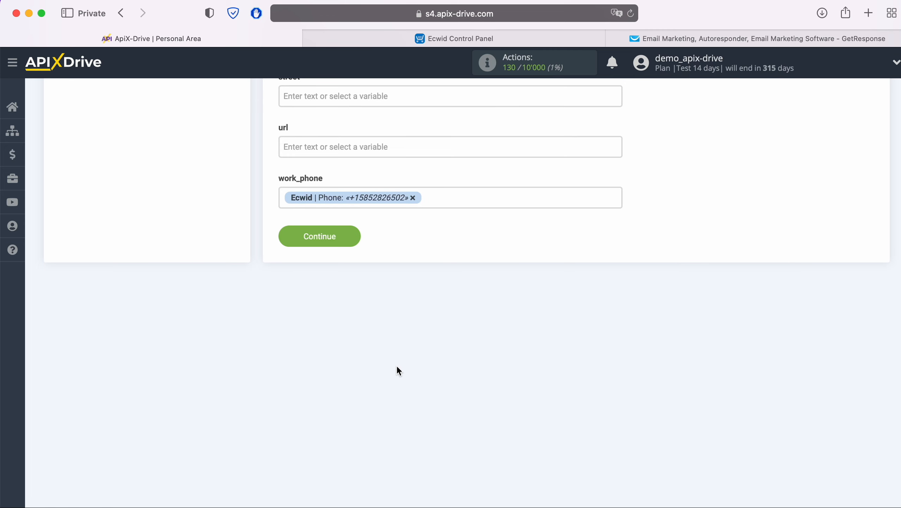
left_click(353, 231)
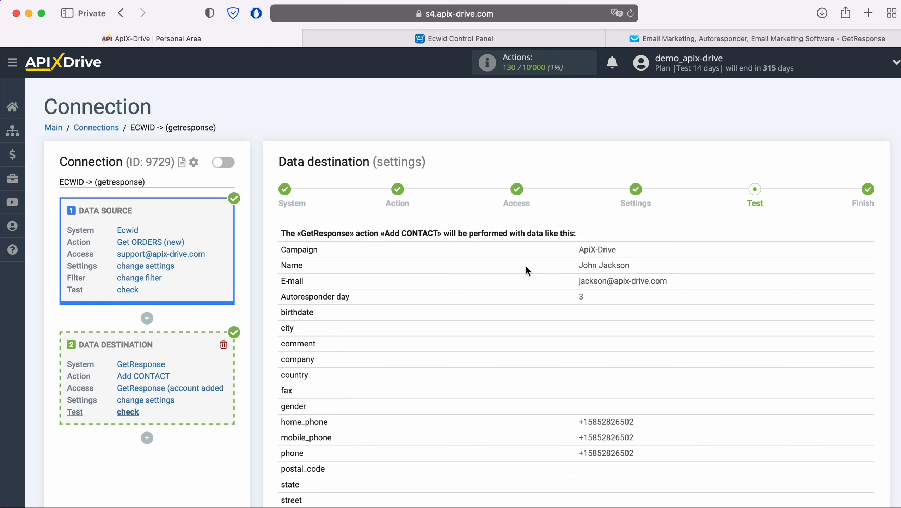
Step: Send the previewed test contact data to GetResponse
scroll(728, 271, "down", 5)
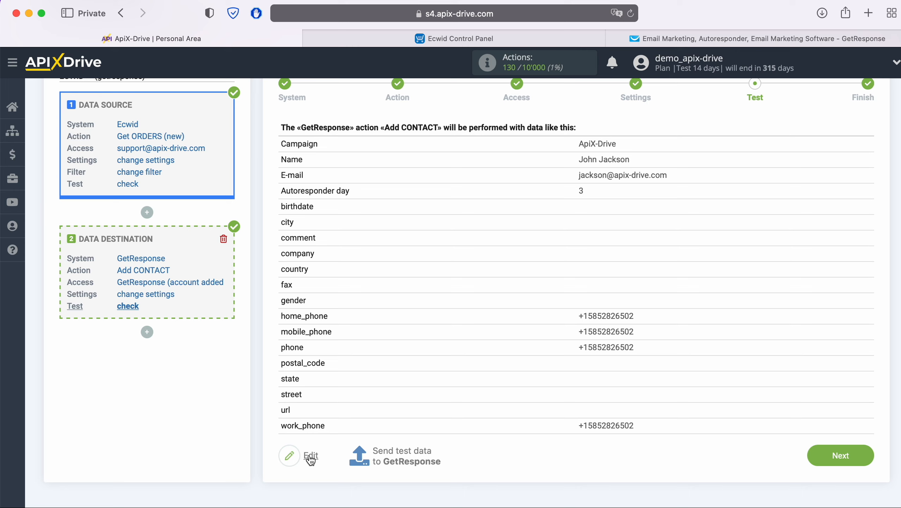
left_click(407, 450)
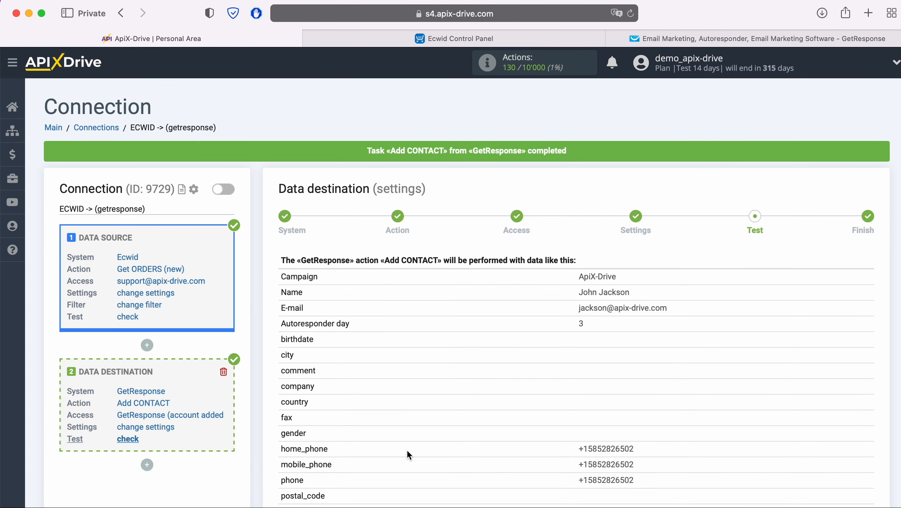
Step: Inspect the new contact's phone fields in GetResponse's ApiX-Drive list, then return to ApiX-Drive
left_click(687, 37)
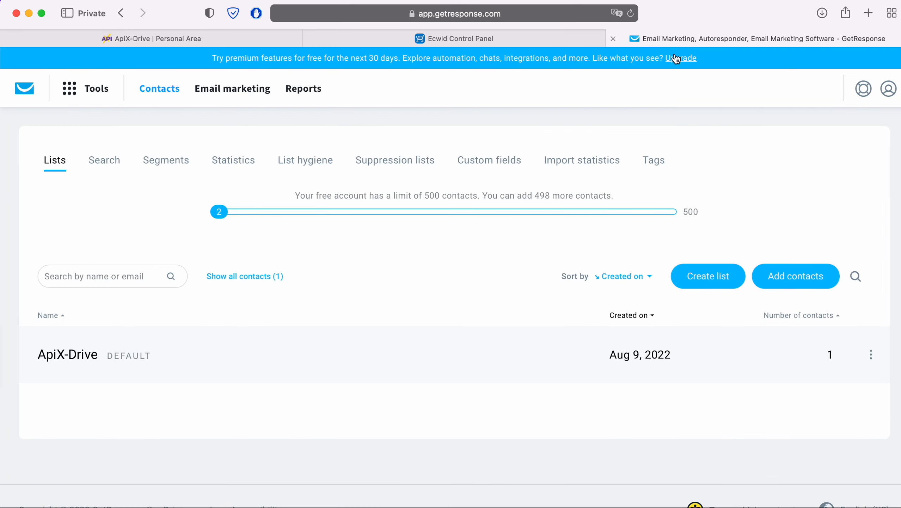
left_click(80, 355)
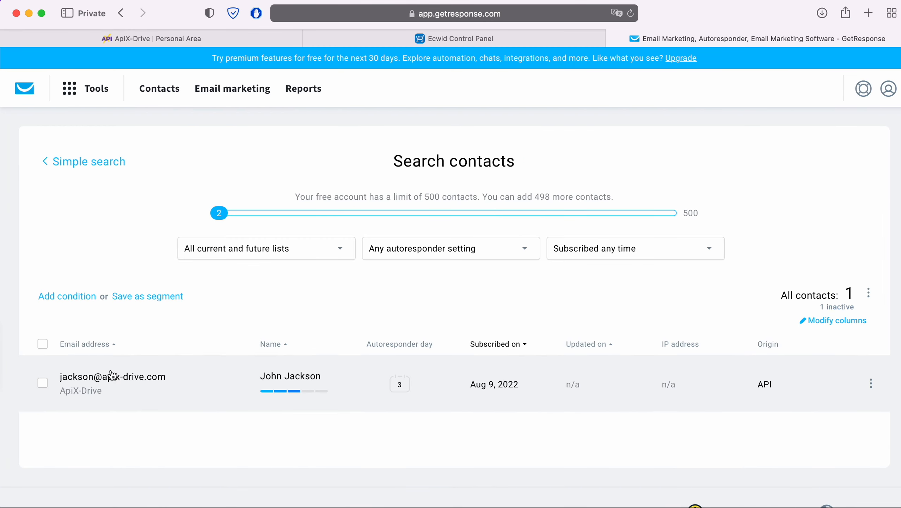
left_click(114, 373)
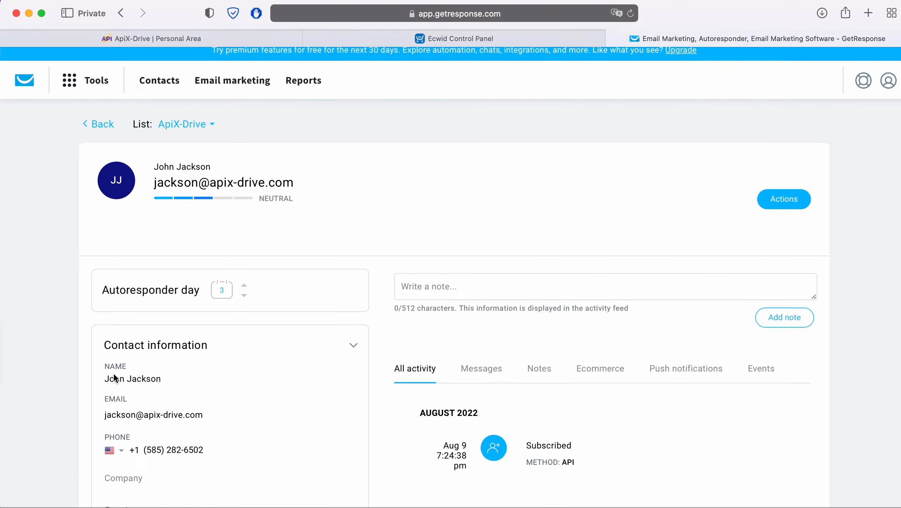
scroll(114, 377, "down", 3)
scroll(114, 377, "down", 5)
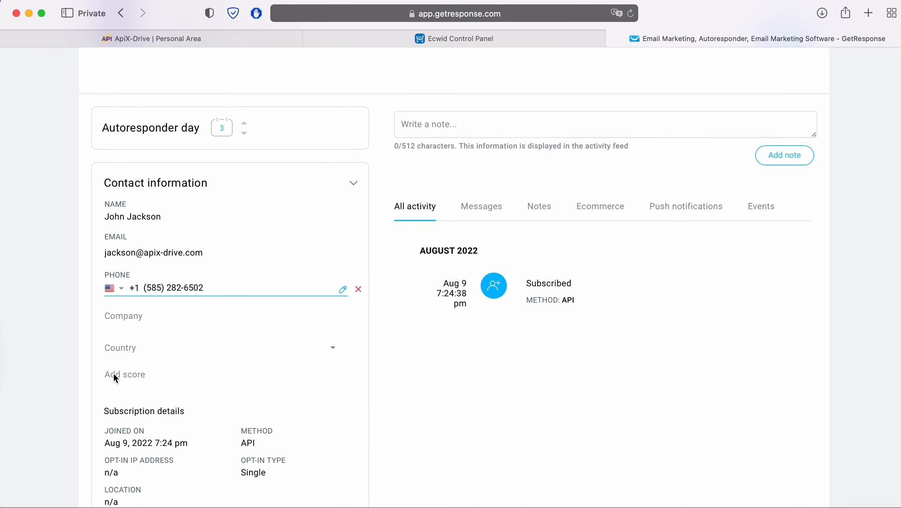
scroll(113, 374, "down", 6)
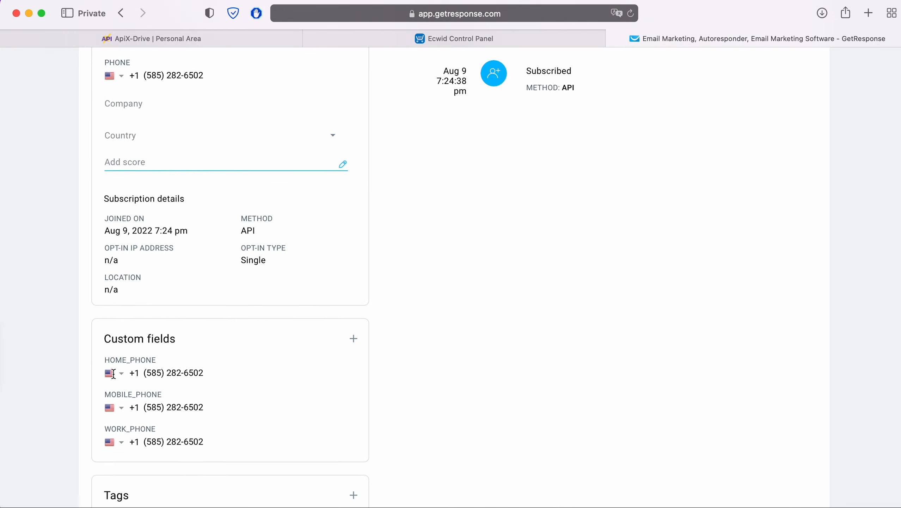
scroll(113, 374, "up", 11)
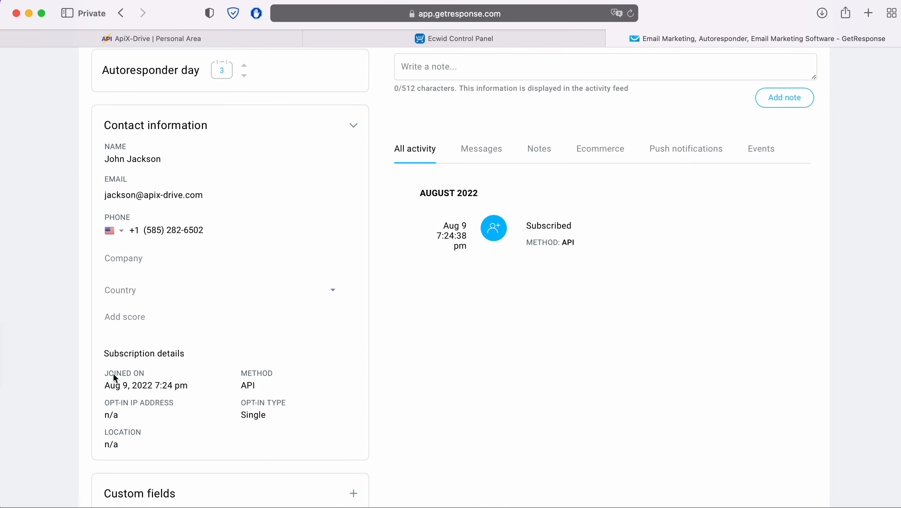
scroll(114, 377, "up", 2)
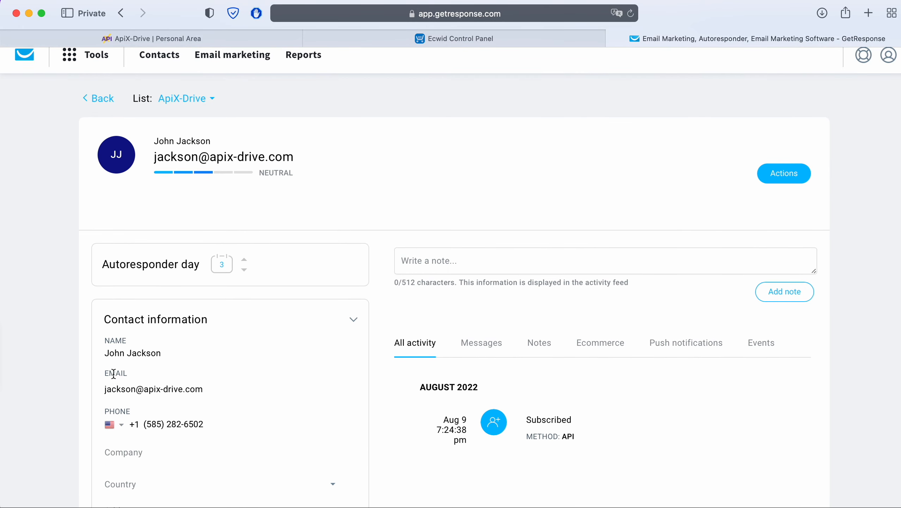
scroll(113, 373, "up", 1)
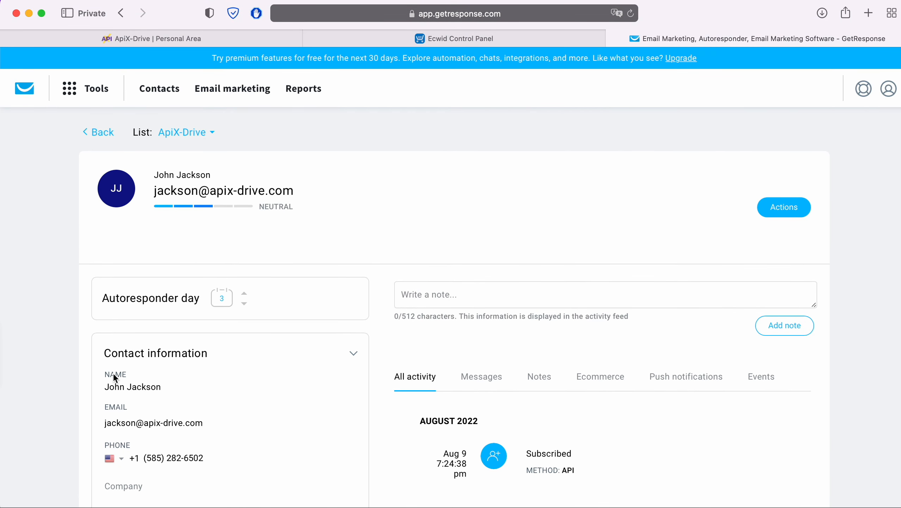
left_click(187, 37)
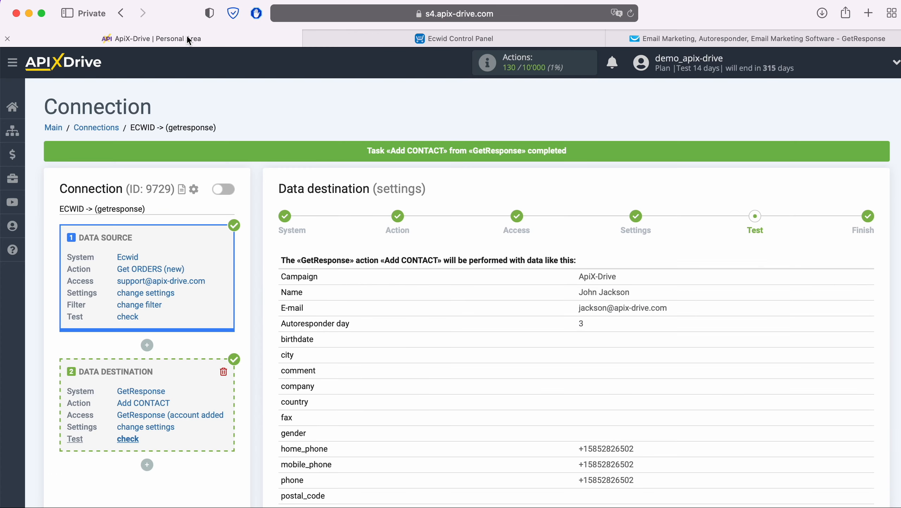
Step: Proceed from the destination test to the Finish step
scroll(683, 356, "down", 4)
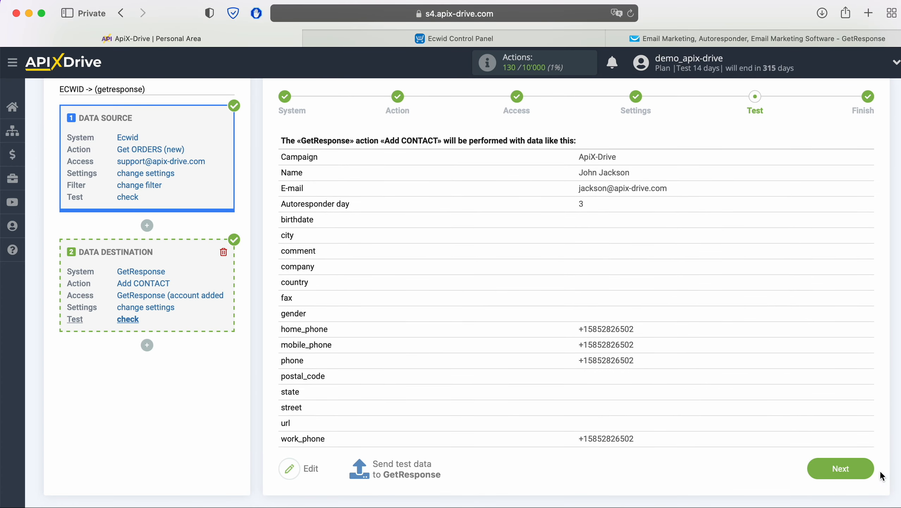
left_click(869, 469)
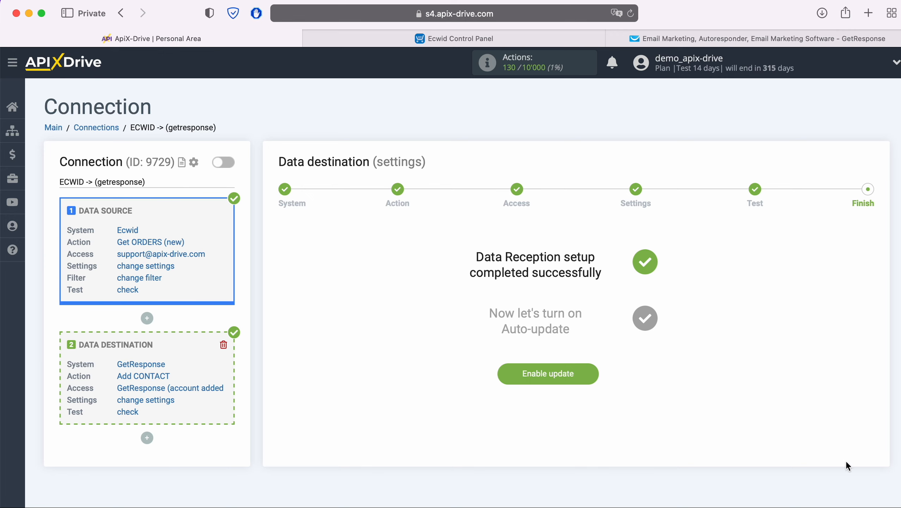
Step: Enable auto-update and set the connection's update interval to 5 minutes
left_click(596, 374)
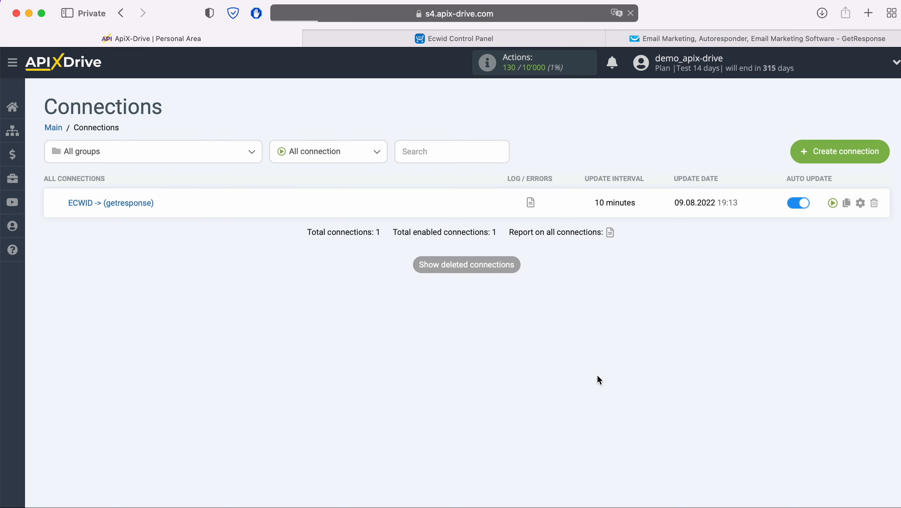
left_click(860, 203)
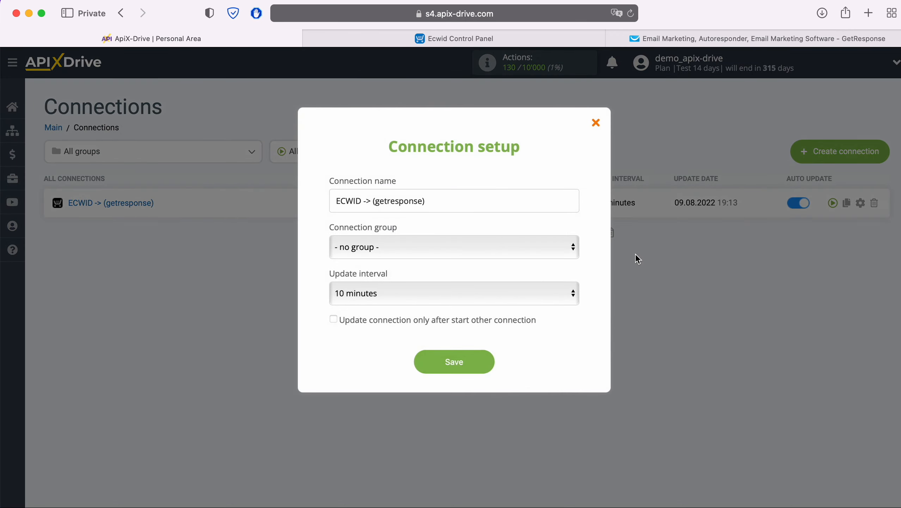
left_click(510, 293)
left_click(494, 272)
left_click(486, 361)
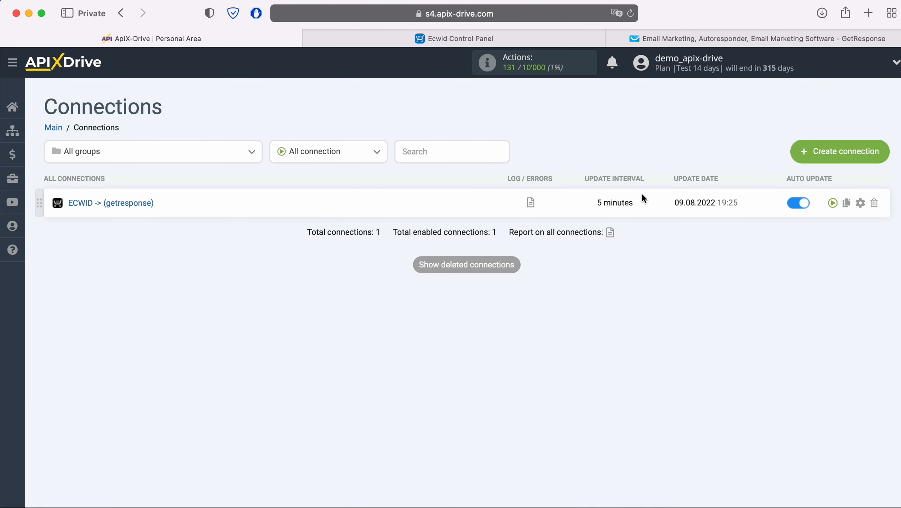